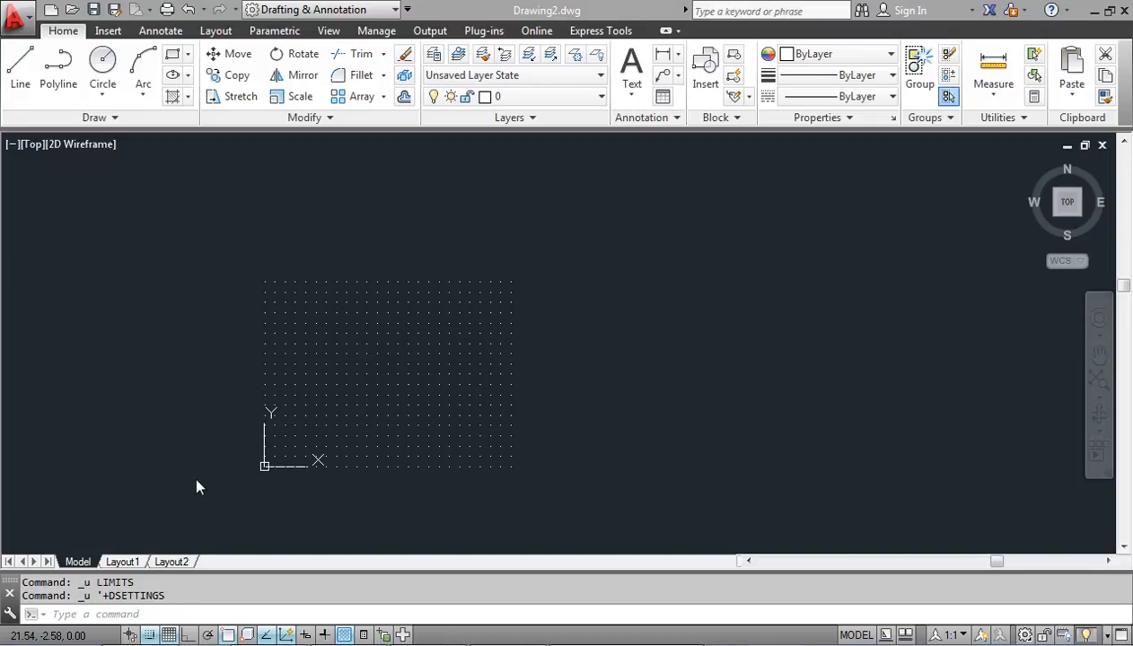
- Set the model space limits with the lower left corner at 0,0 and the upper right corner at 11,8.5
{"action": "type", "text": "limits"}
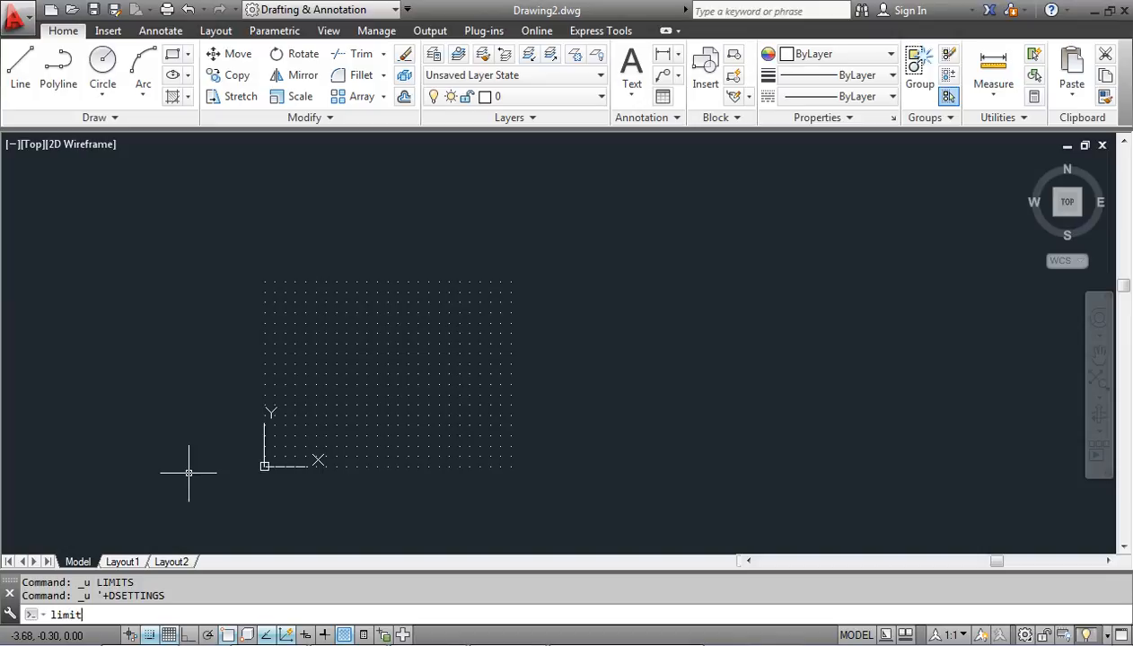
{"action": "key", "text": "Return"}
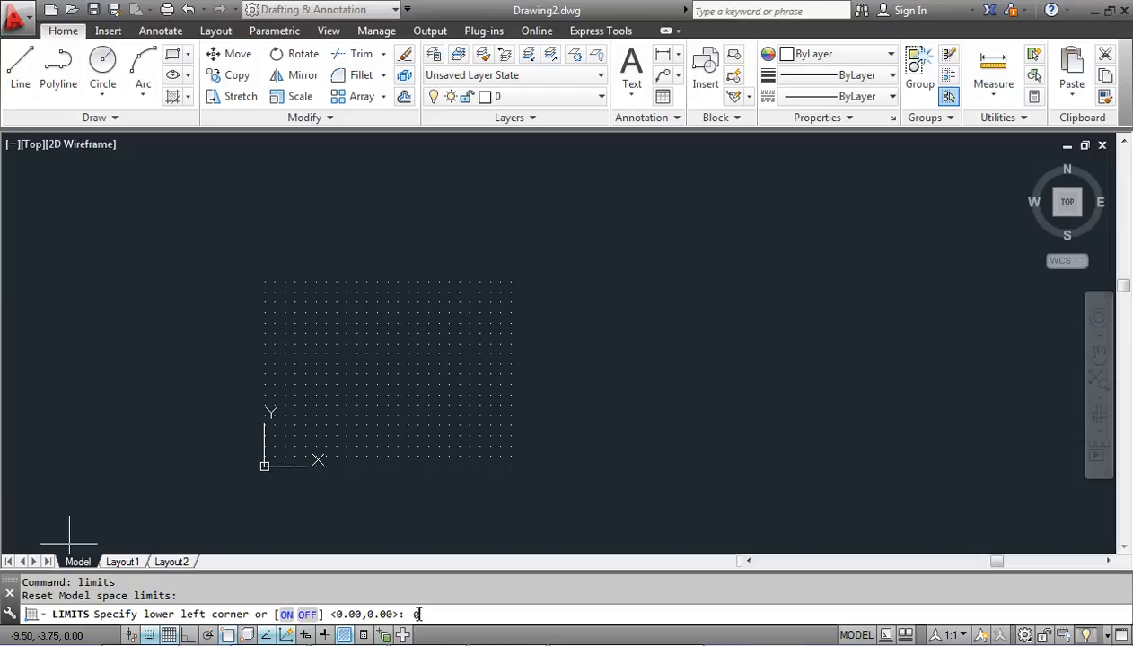
{"action": "type", "text": "0,0"}
{"action": "key", "text": "Return"}
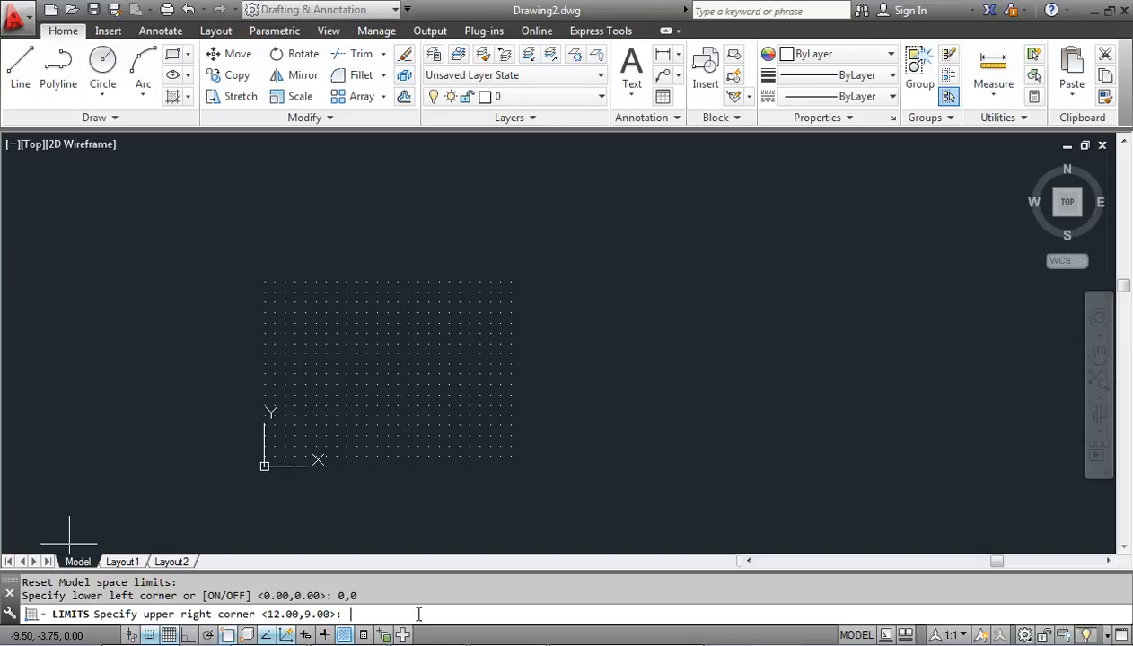
{"action": "type", "text": "11,8.5"}
{"action": "key", "text": "Return"}
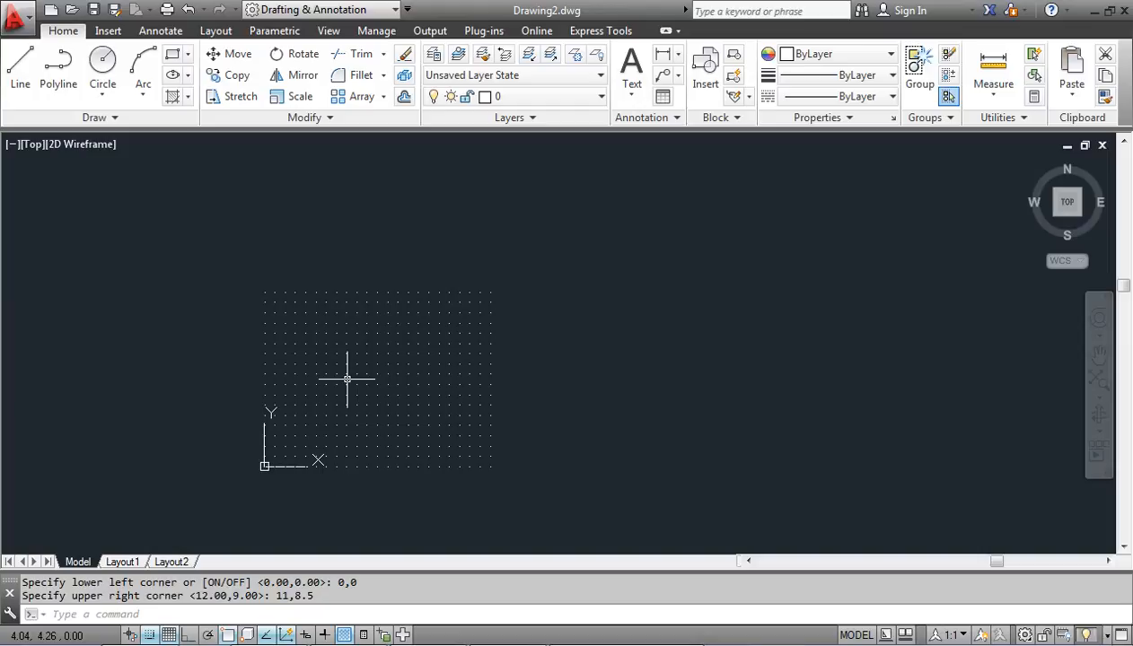
- Create two new layers named Border and Centre Lines in the layer manager
{"action": "type", "text": "layer"}
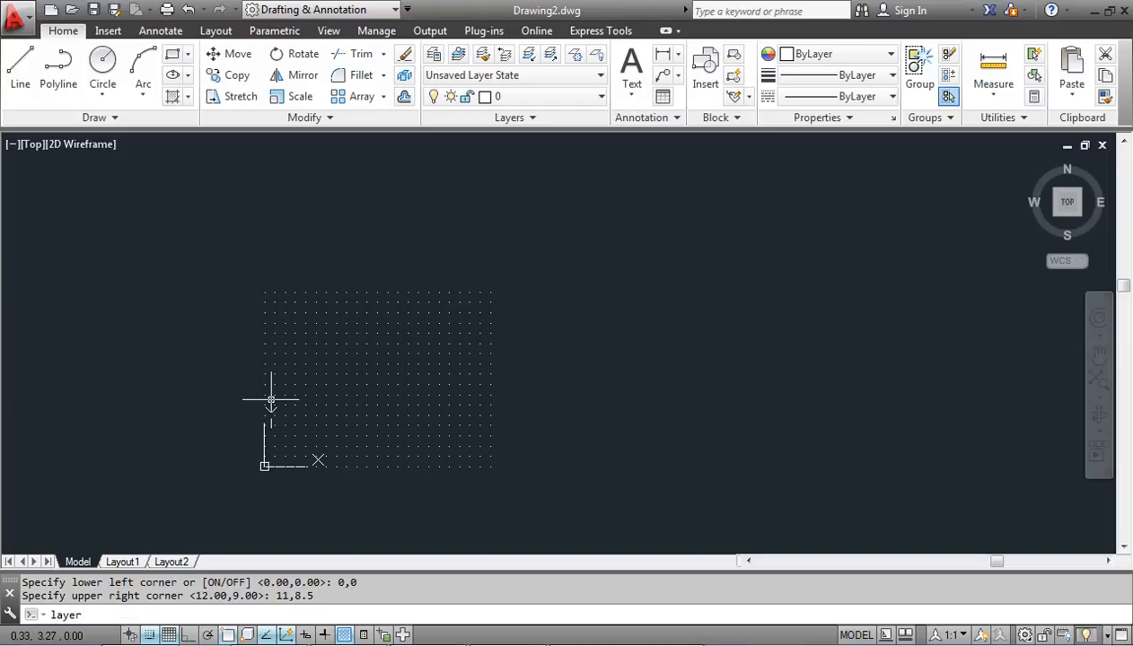
{"action": "key", "text": "Return"}
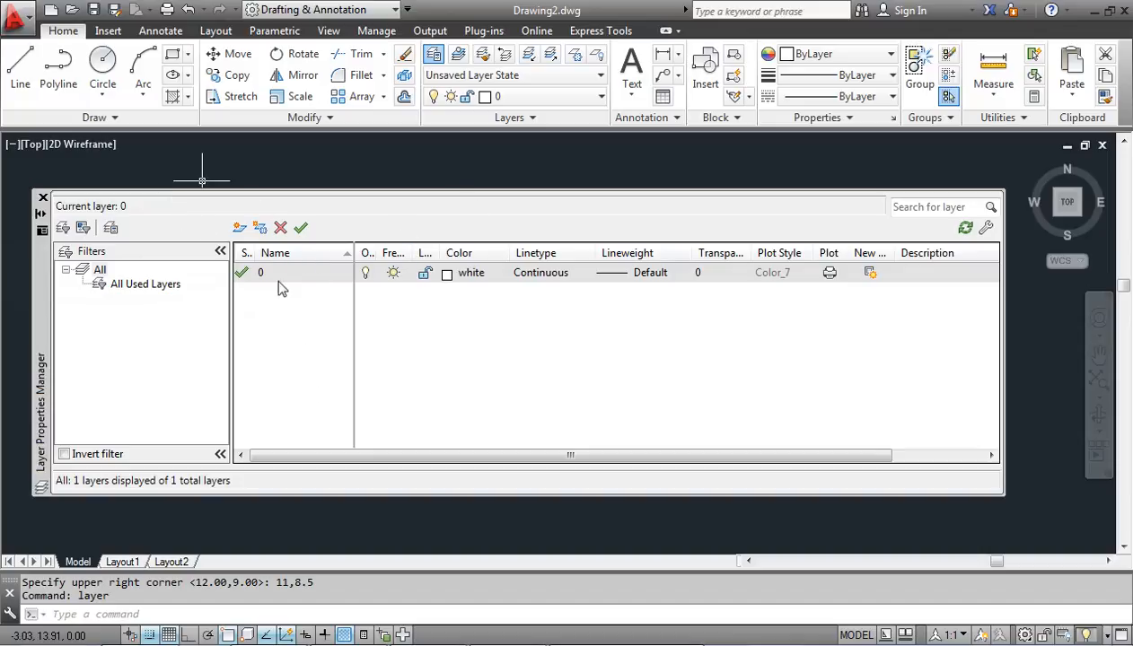
{"action": "left_click", "coordinate": [240, 229]}
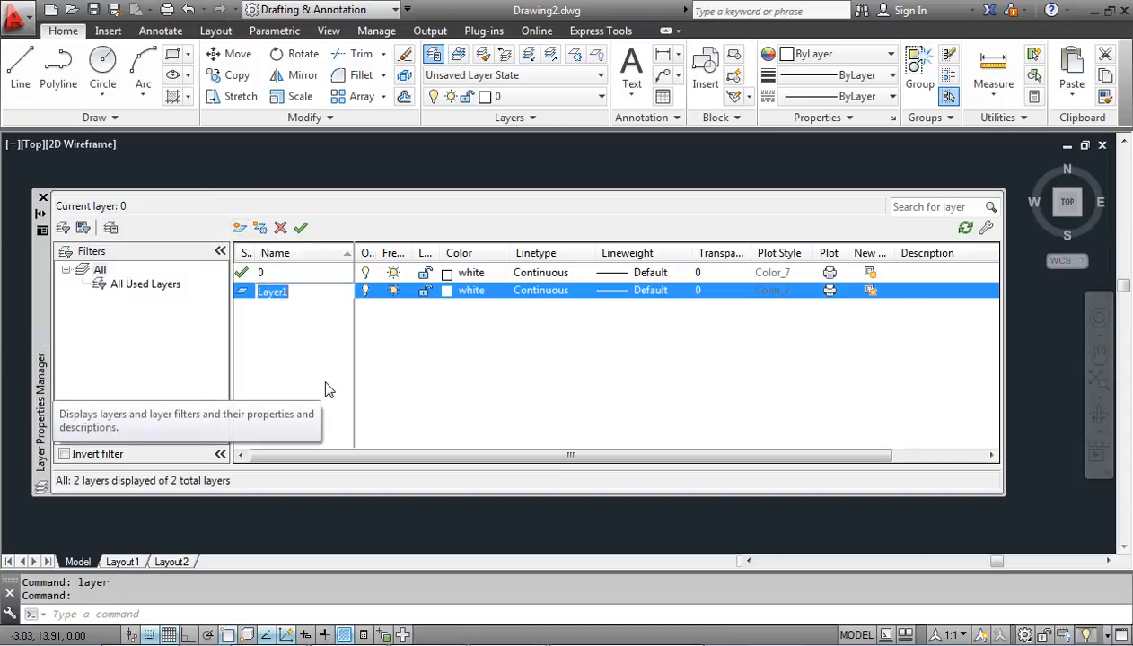
{"action": "type", "text": "Border"}
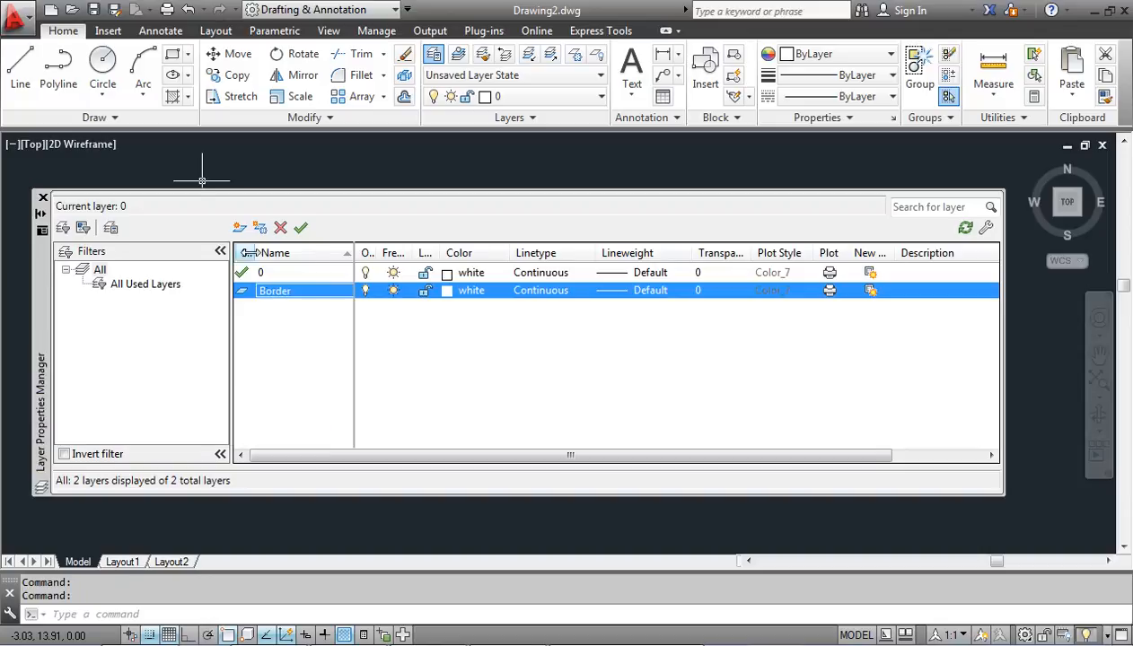
{"action": "left_click", "coordinate": [240, 228]}
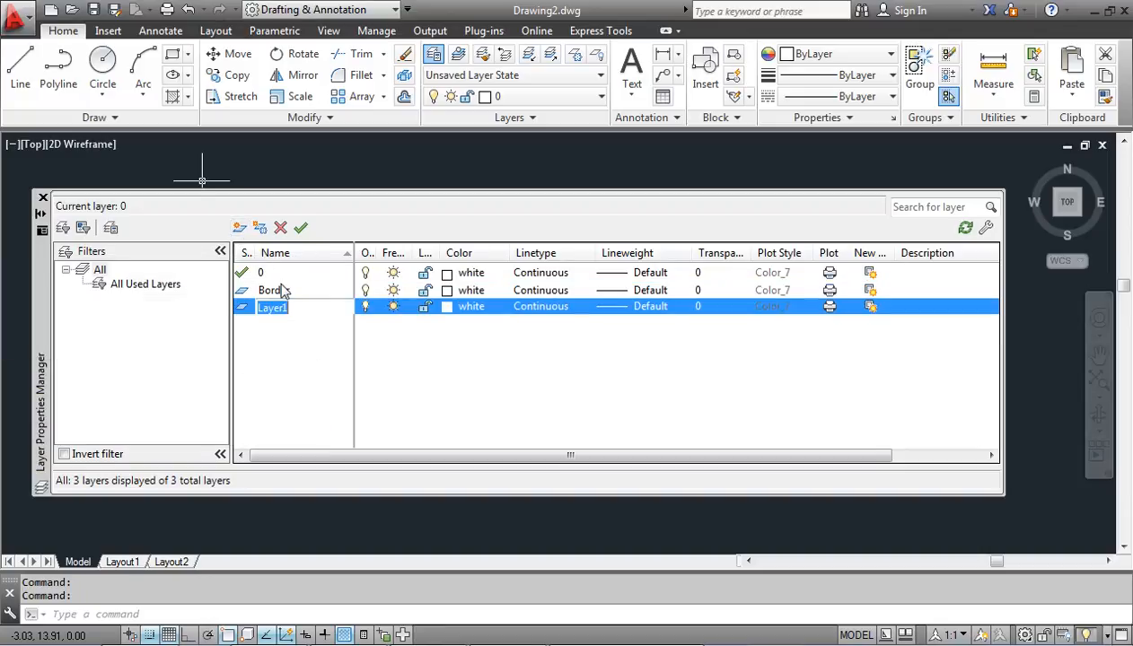
{"action": "type", "text": "Centre Lines"}
{"action": "key", "text": "Return"}
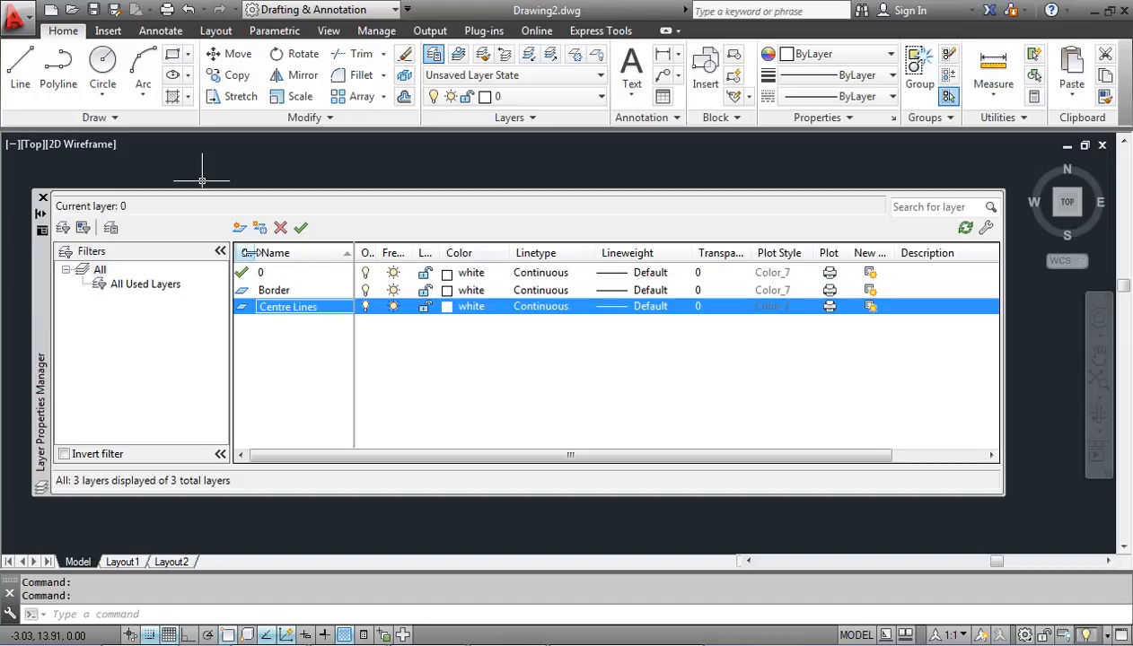
- Add two more layers named Construction Lines and Dimension Lines
{"action": "left_click", "coordinate": [240, 227]}
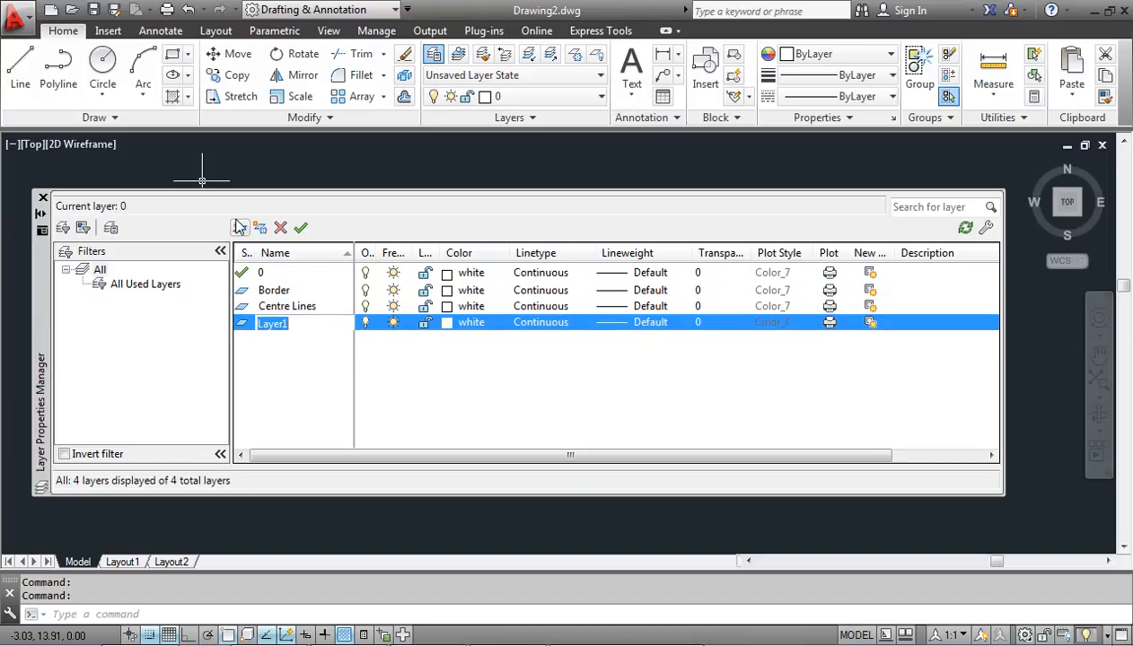
{"action": "type", "text": "Construction Lines"}
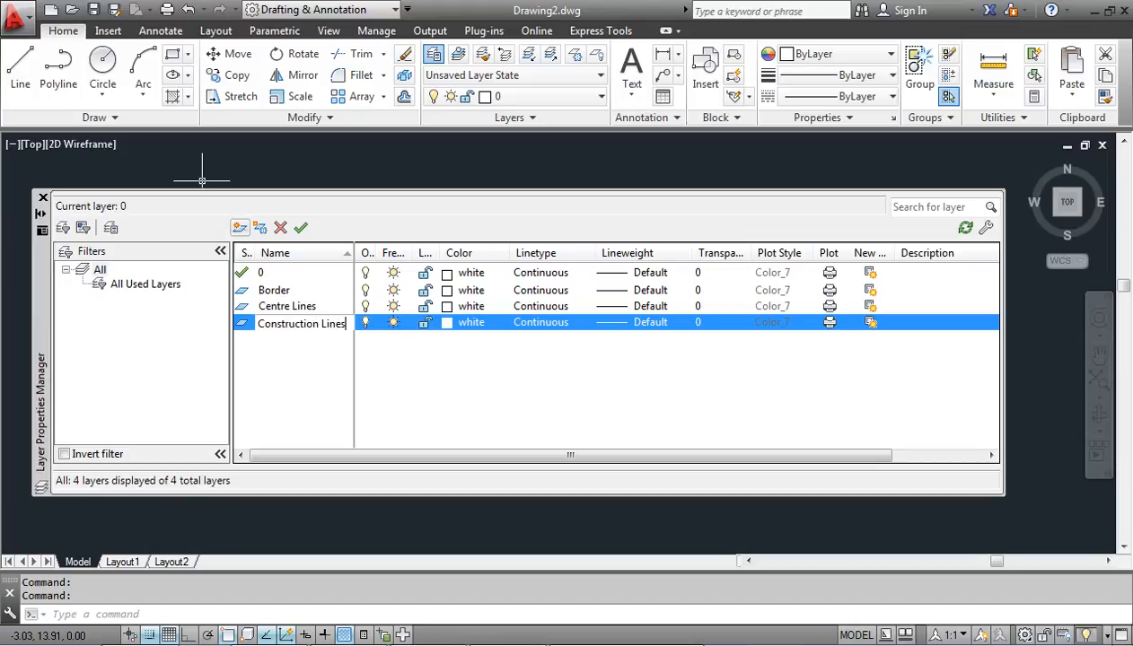
{"action": "key", "text": "Return"}
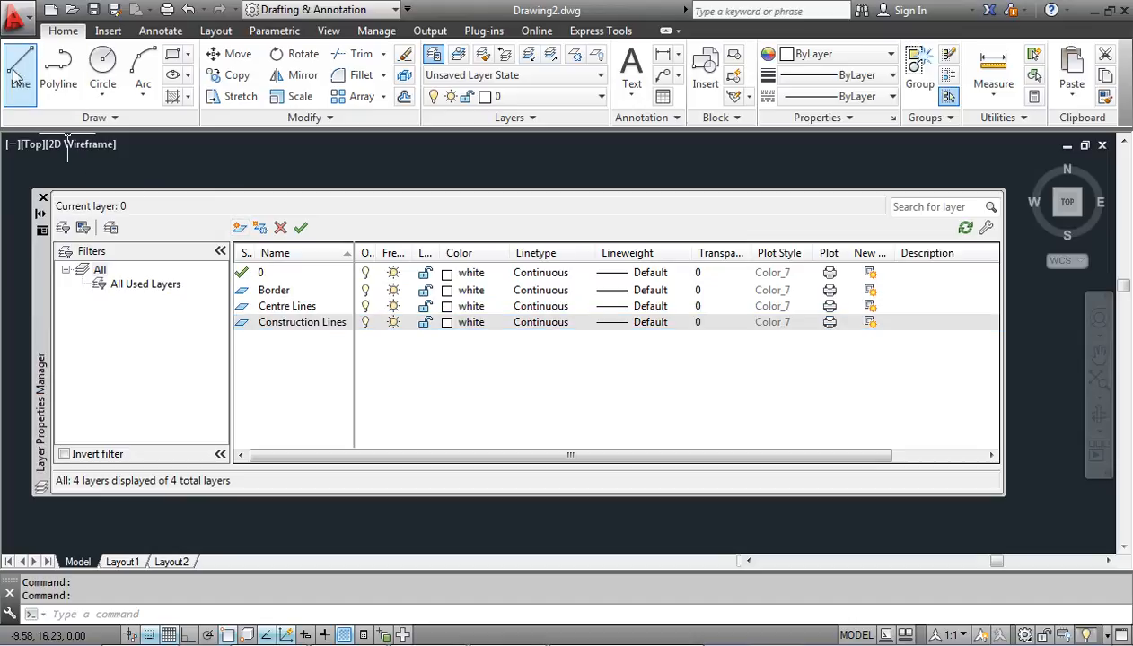
{"action": "left_click", "coordinate": [239, 228]}
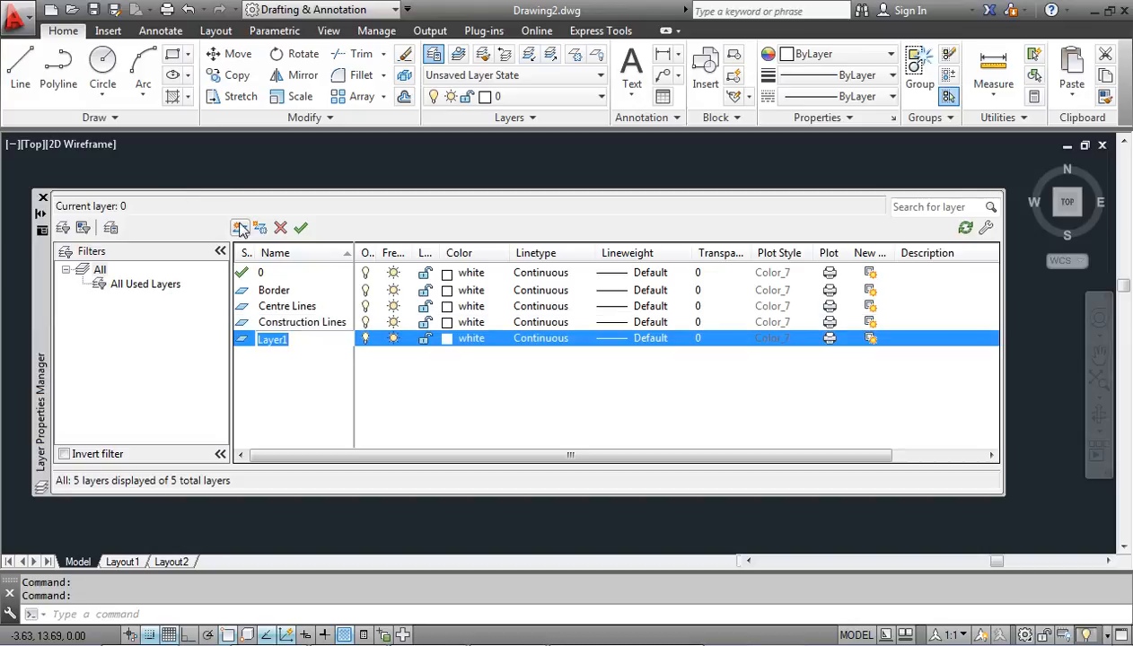
{"action": "type", "text": "Dimension Lines"}
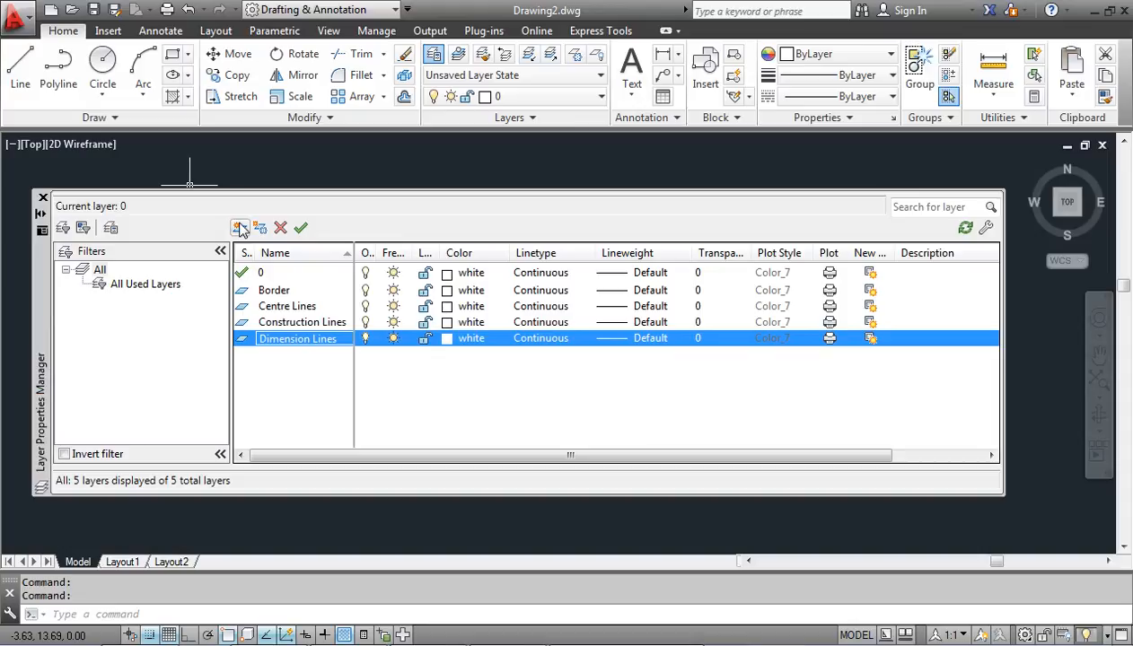
- Add a new layer named Hidden Lines below the Dimension Lines layer
{"action": "left_click", "coordinate": [240, 228]}
{"action": "type", "text": "iddeme"}
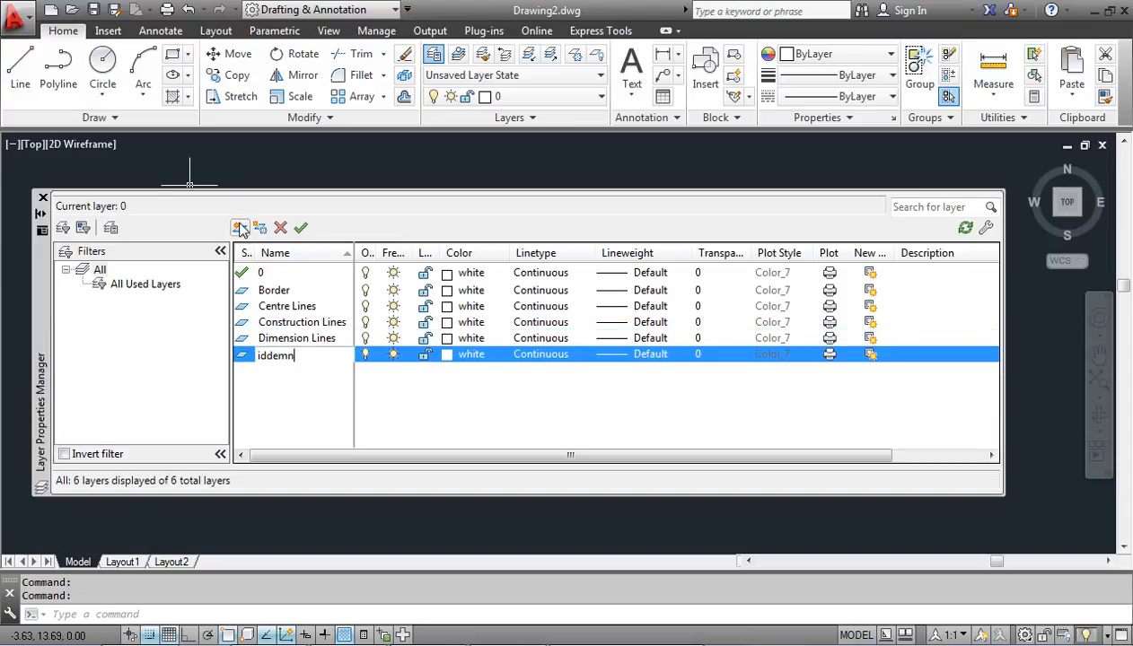
{"action": "key", "text": "BackSpace"}
{"action": "key", "text": "BackSpace"}
{"action": "key", "text": "BackSpace"}
{"action": "key", "text": "BackSpace"}
{"action": "key", "text": "BackSpace"}
{"action": "key", "text": "BackSpace"}
{"action": "type", "text": "Hidden Lines"}
{"action": "key", "text": "Return"}
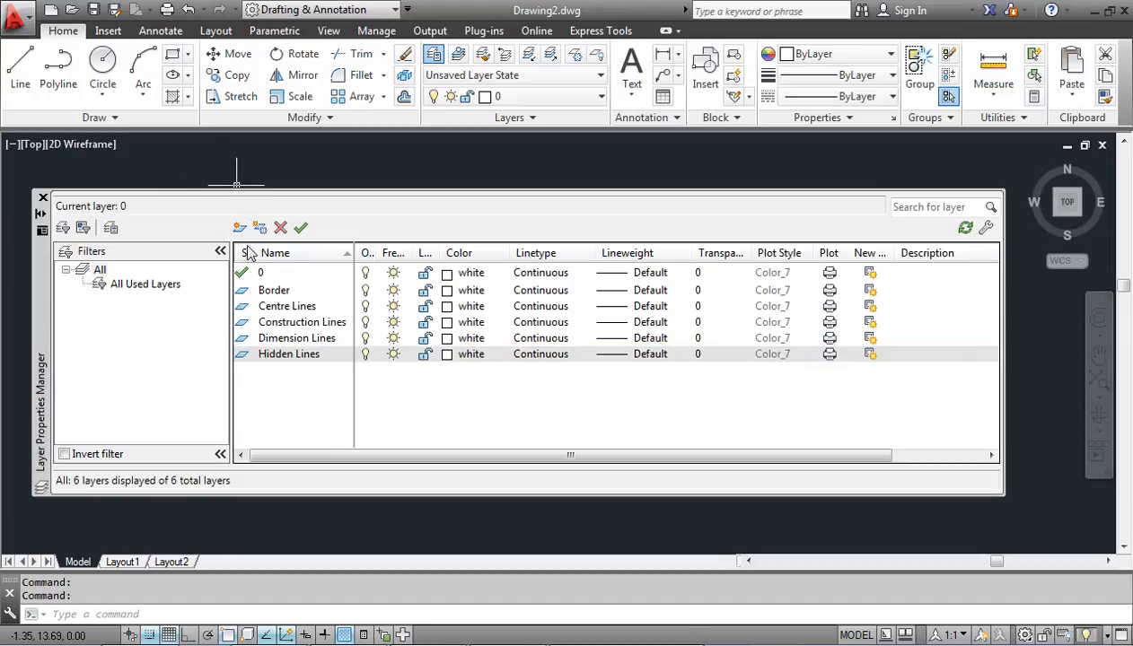
- Add two new layers named Laser Engraver and Object Lines
{"action": "left_click", "coordinate": [238, 228]}
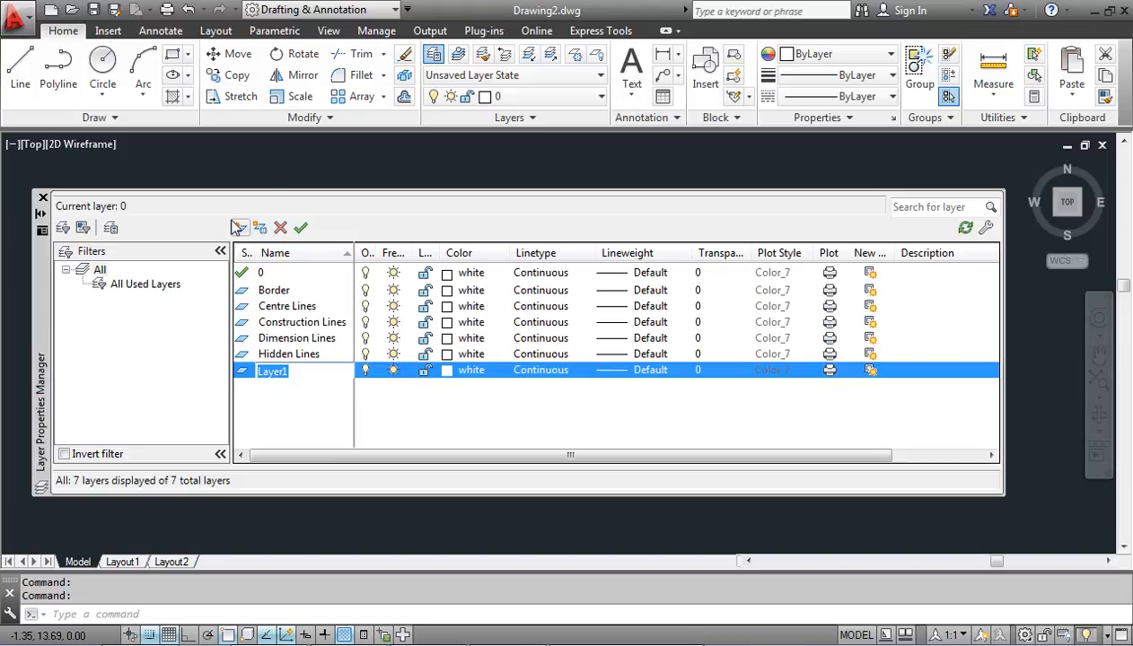
{"action": "type", "text": "Laser Engraver"}
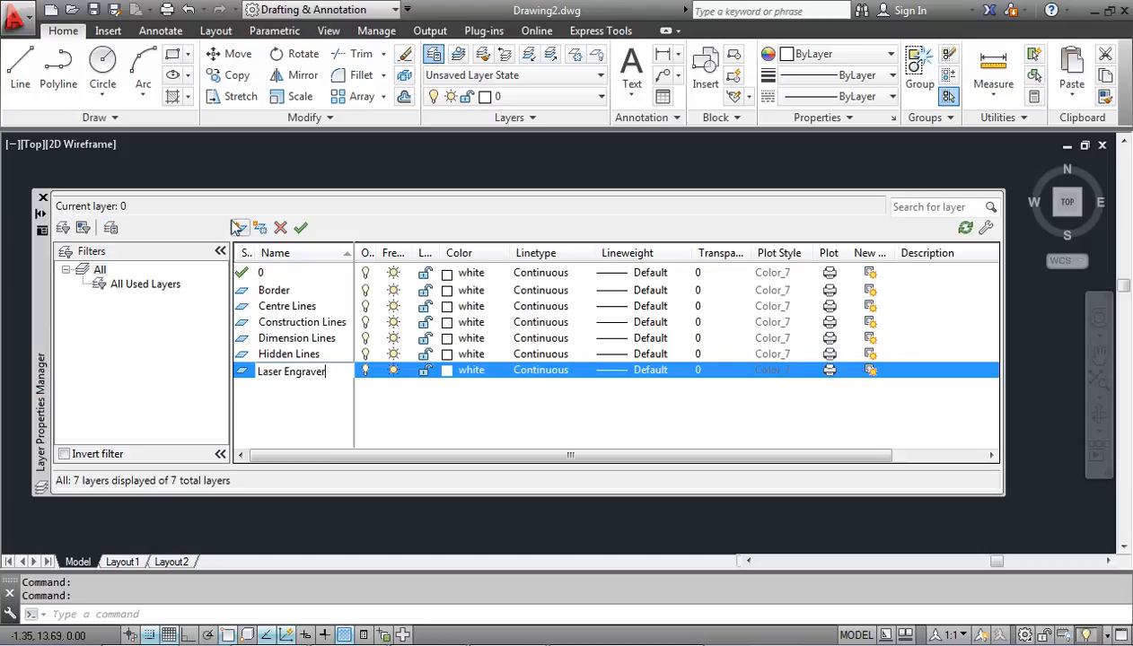
{"action": "key", "text": "Return"}
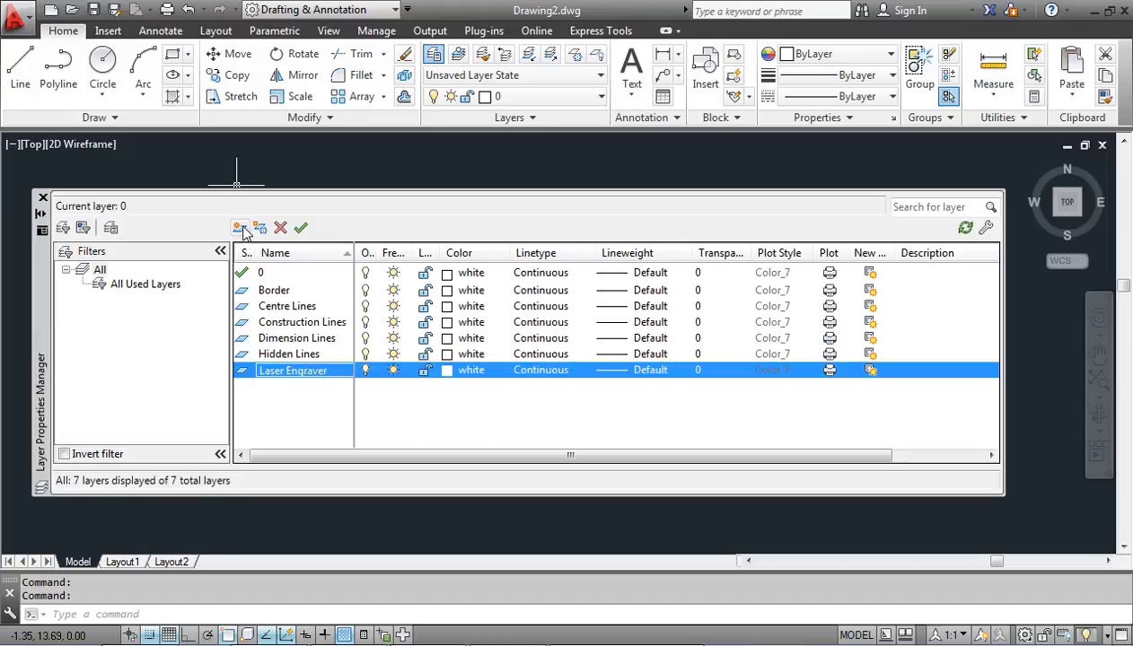
{"action": "left_click", "coordinate": [238, 228]}
{"action": "type", "text": "Object"}
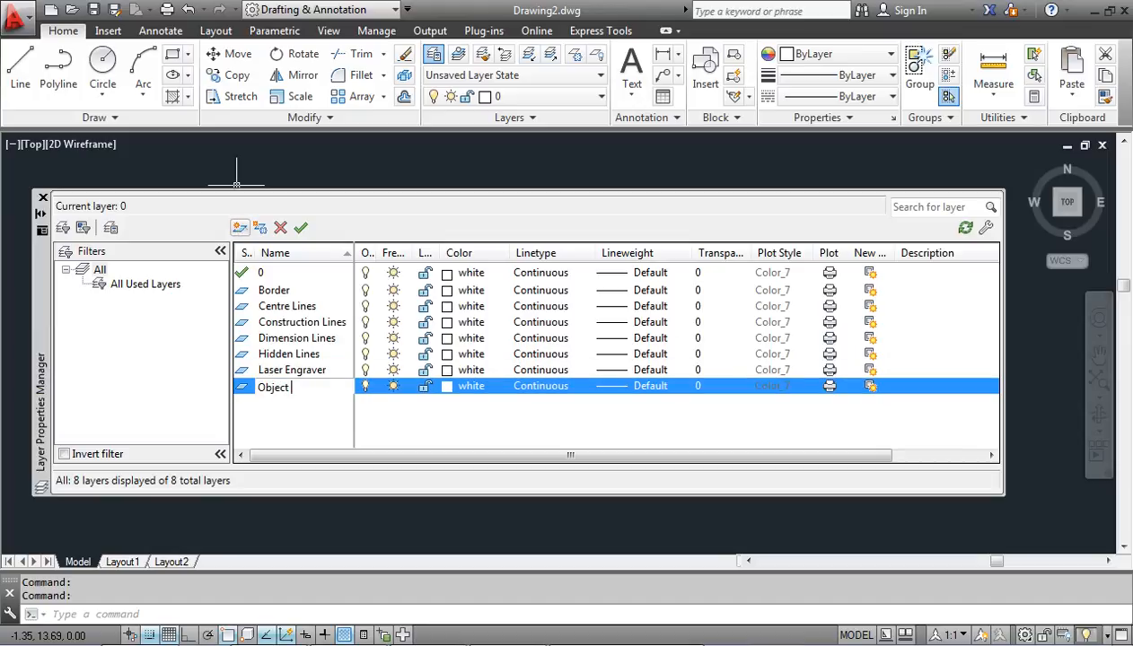
{"action": "type", "text": " Lines"}
{"action": "key", "text": "Return"}
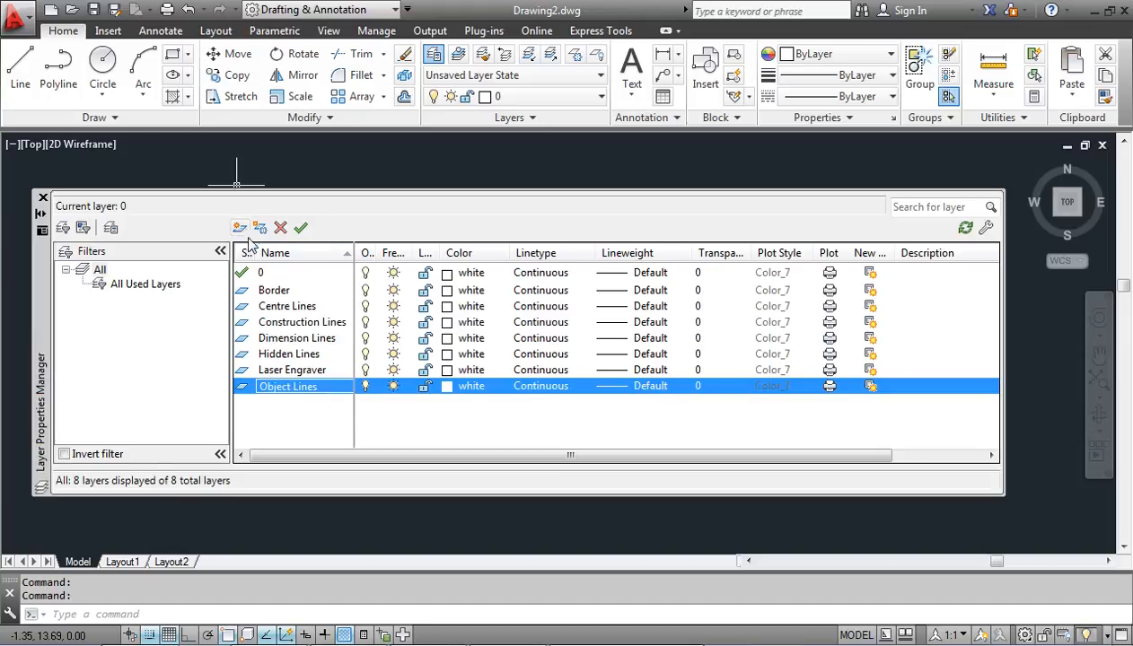
- Add a final new layer named Text to the layer list
{"action": "left_click", "coordinate": [239, 227]}
{"action": "type", "text": "Text"}
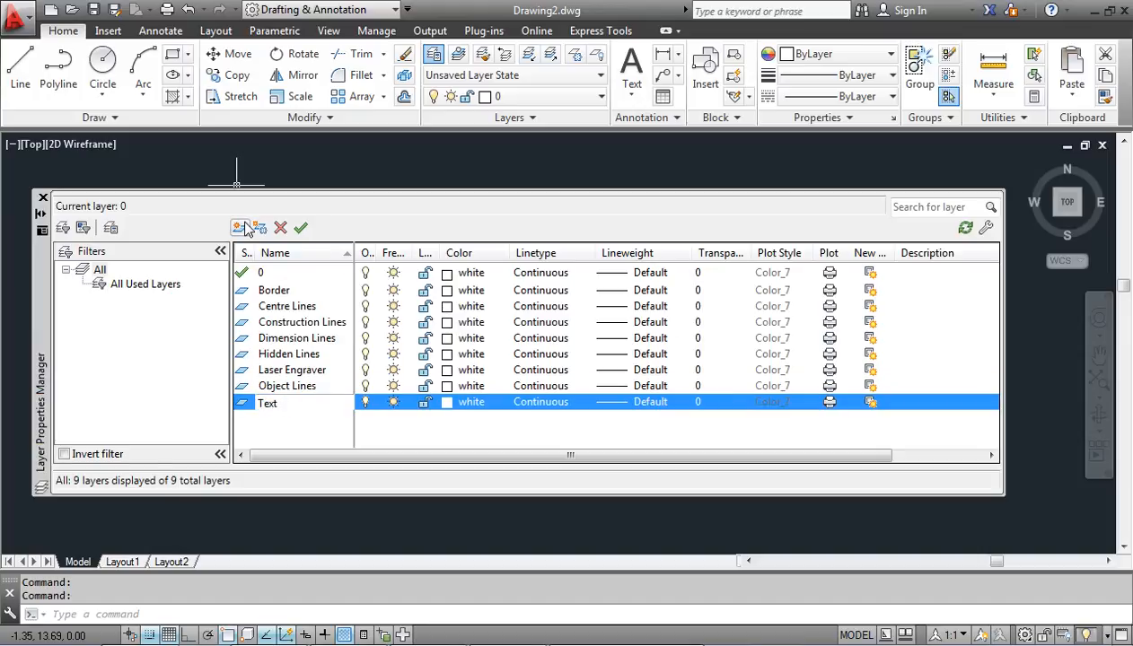
{"action": "key", "text": "Return"}
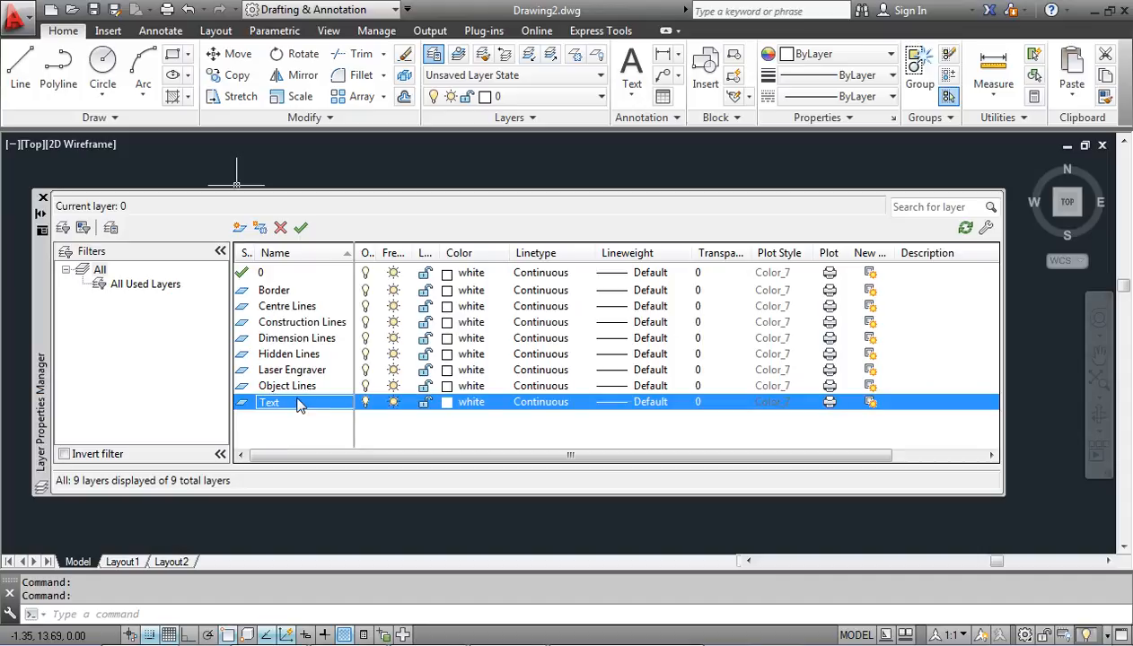
- Set the Border layer's color to cyan and the Centre Lines layer's color to red
{"action": "left_click", "coordinate": [446, 292]}
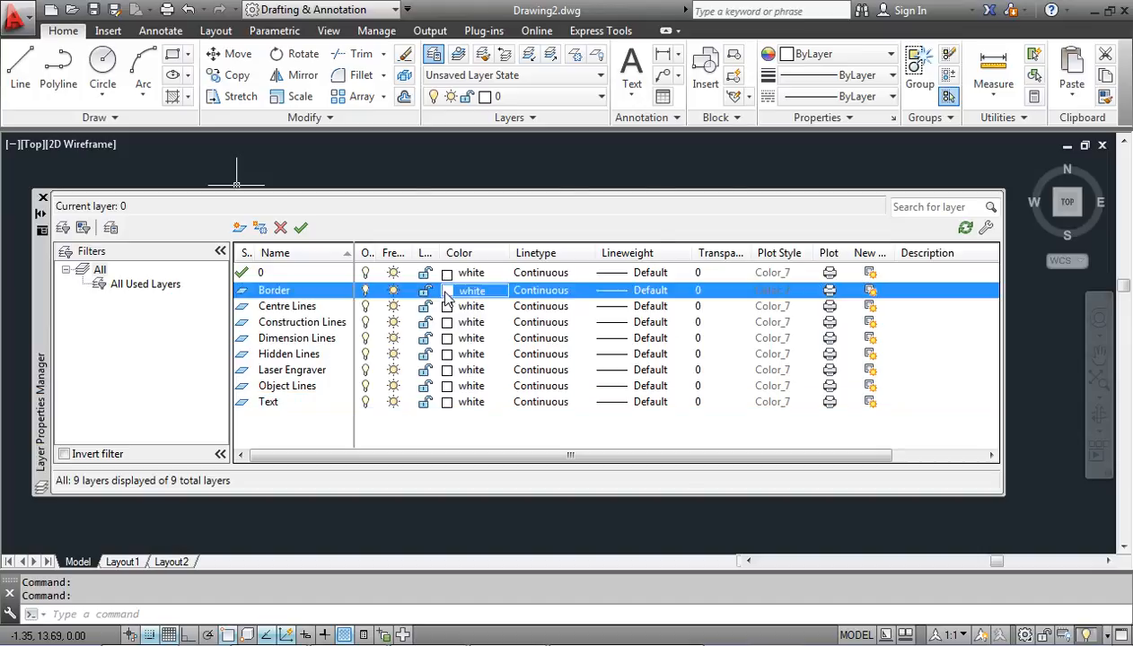
{"action": "left_click", "coordinate": [476, 369]}
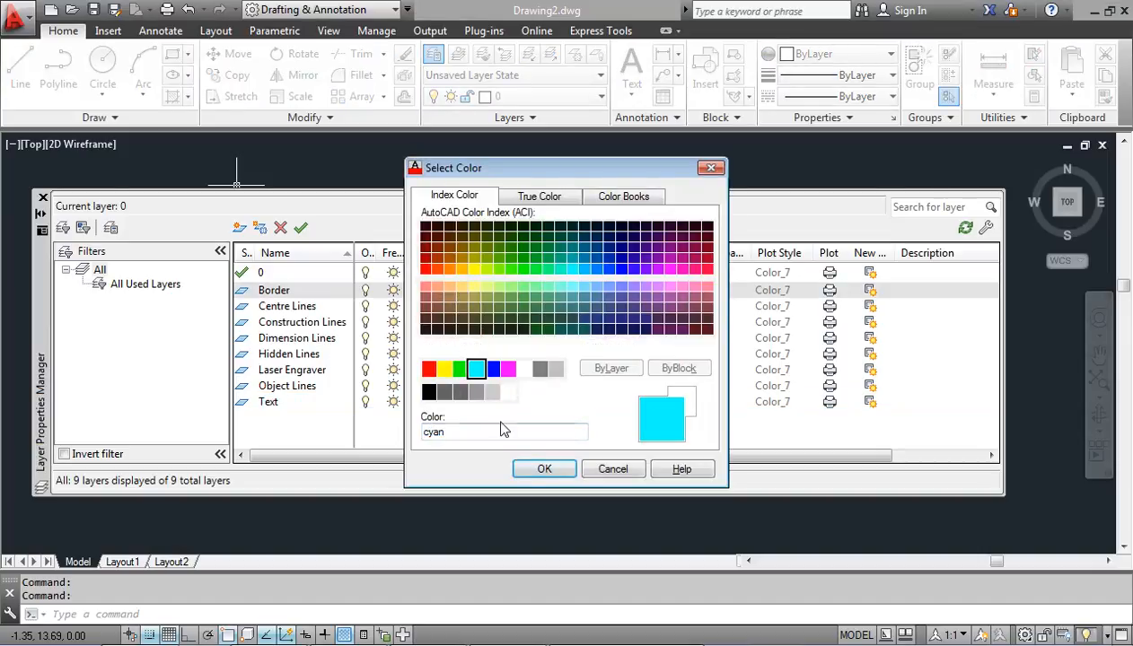
{"action": "left_click", "coordinate": [539, 470]}
{"action": "left_click", "coordinate": [446, 306]}
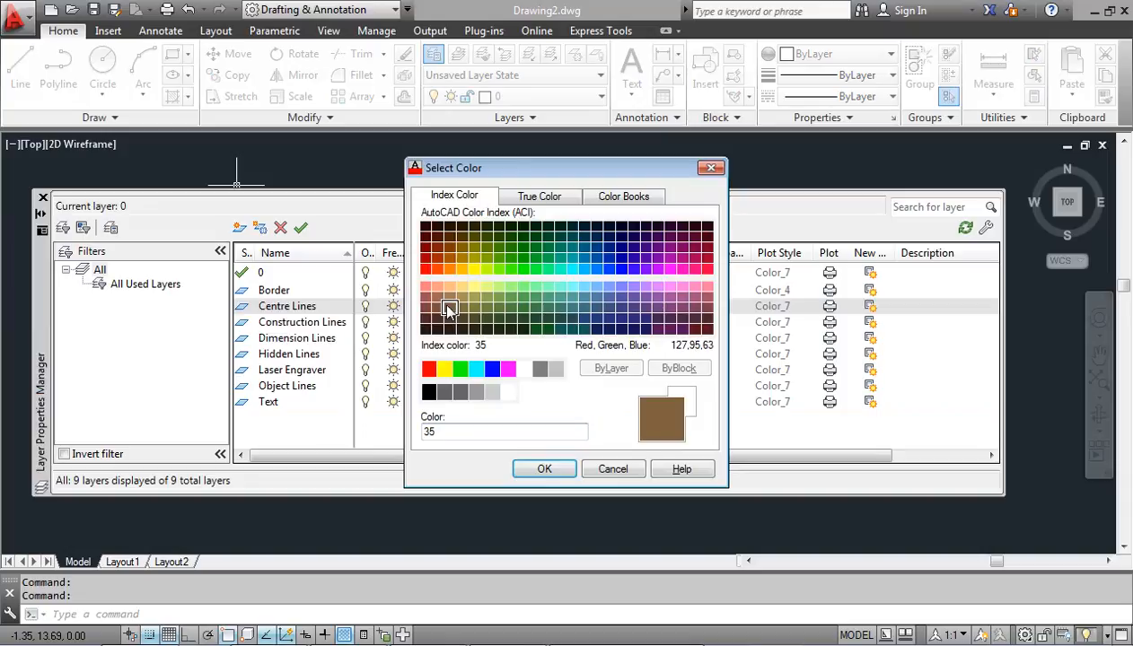
{"action": "left_click", "coordinate": [429, 369]}
{"action": "left_click", "coordinate": [538, 469]}
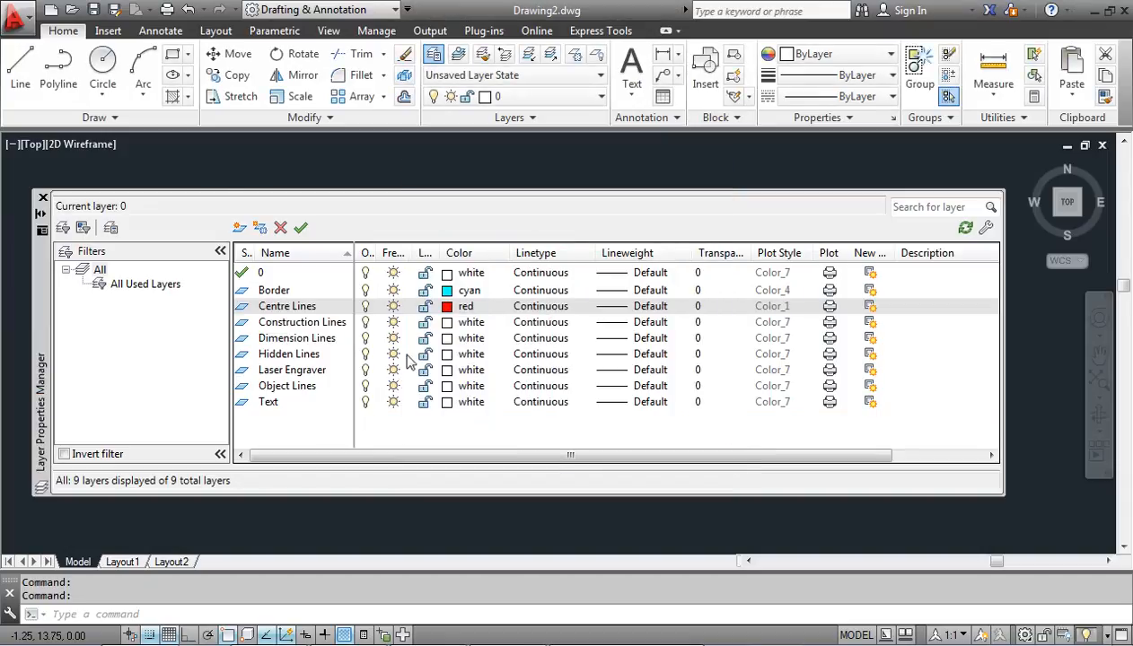
- Set the Construction Lines layer's color to yellow and the Dimension Lines layer's color to magenta
{"action": "left_click", "coordinate": [446, 323]}
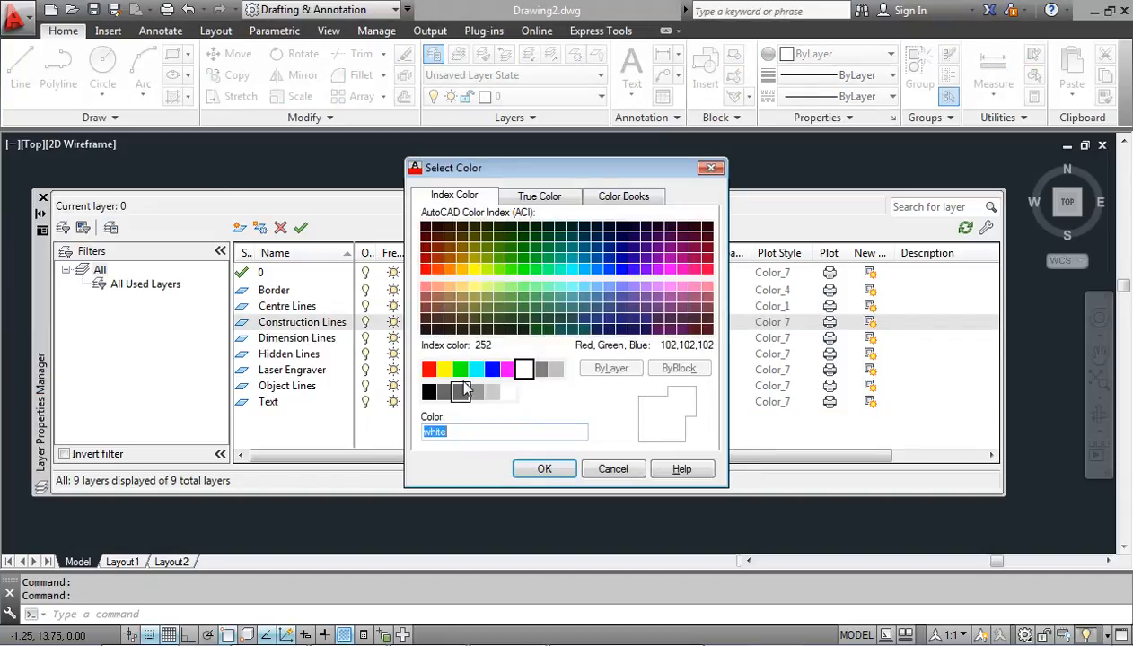
{"action": "left_click", "coordinate": [444, 369]}
{"action": "left_click", "coordinate": [544, 469]}
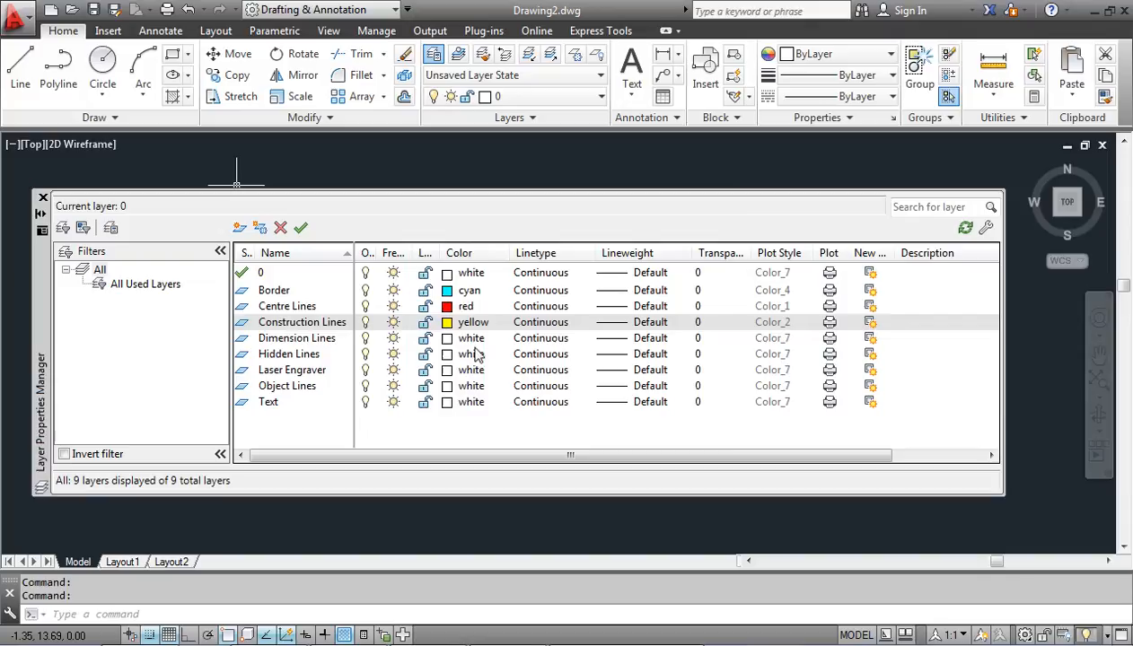
{"action": "left_click", "coordinate": [450, 341]}
{"action": "left_click", "coordinate": [508, 369]}
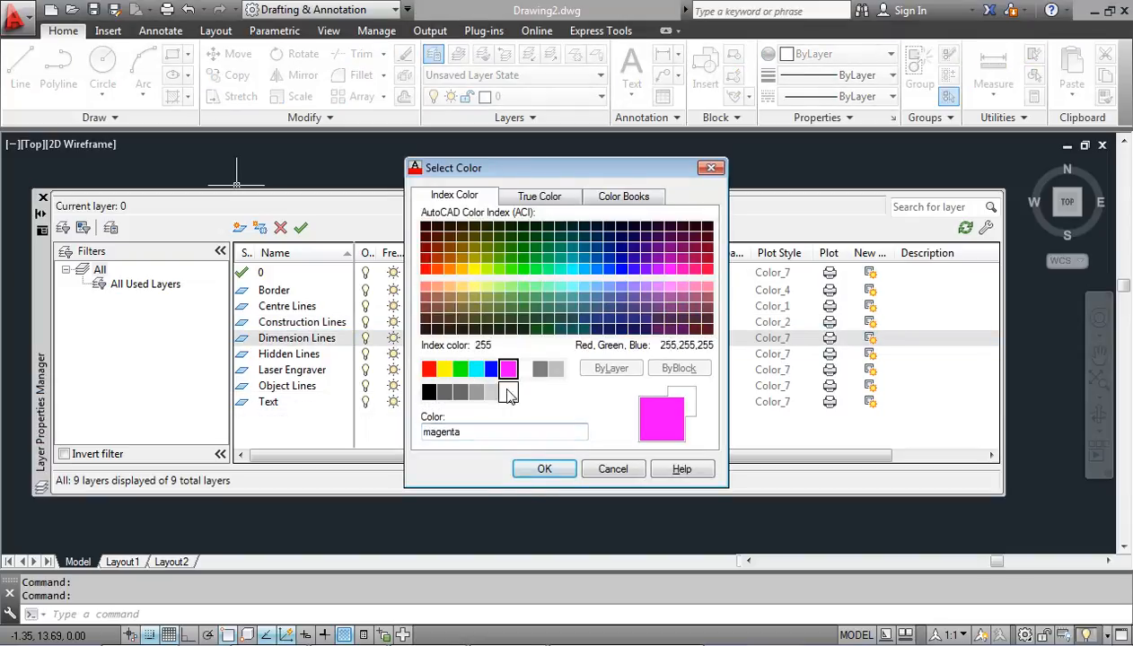
{"action": "left_click", "coordinate": [540, 472]}
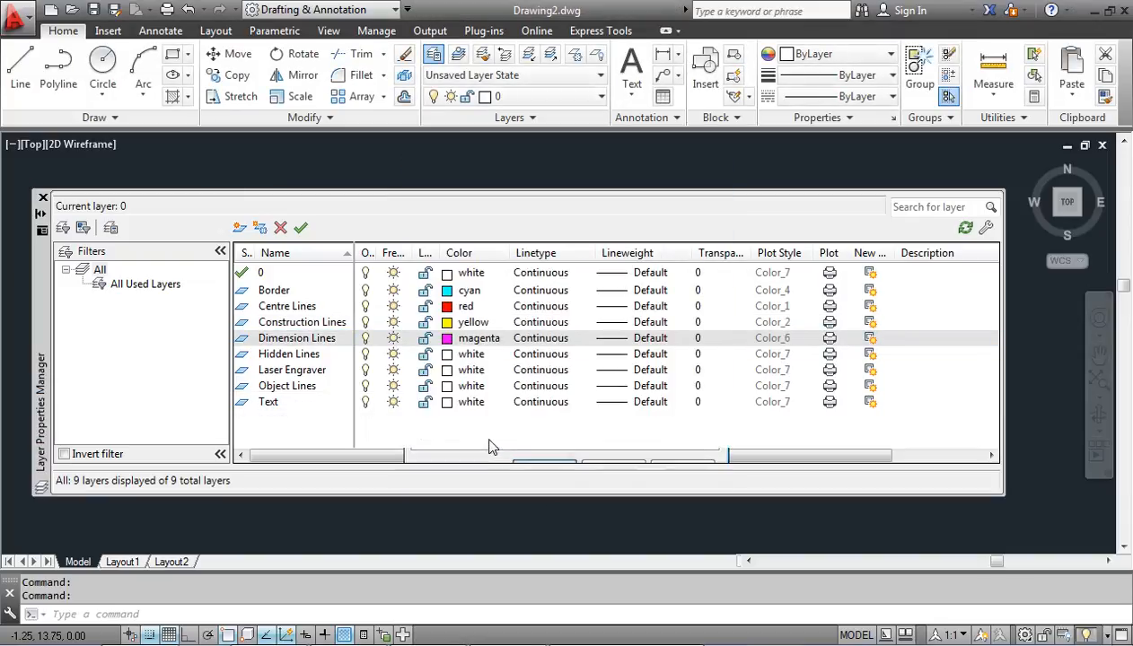
- Set the Hidden Lines layer's color to green
{"action": "left_click", "coordinate": [448, 356]}
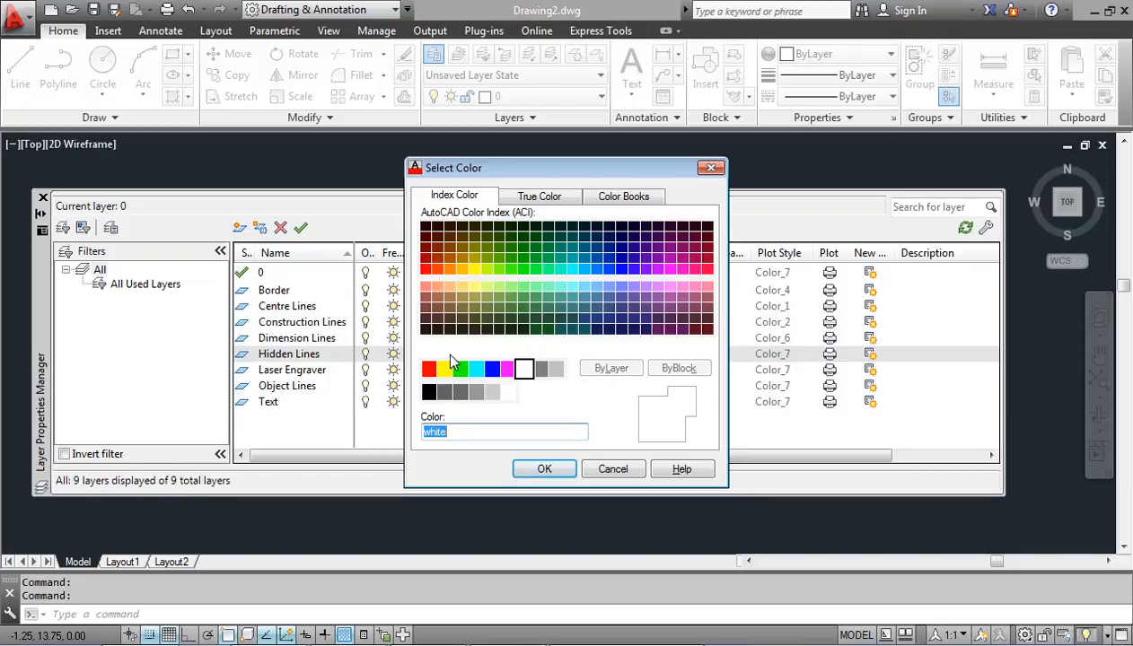
{"action": "left_click", "coordinate": [460, 369]}
{"action": "left_click", "coordinate": [544, 468]}
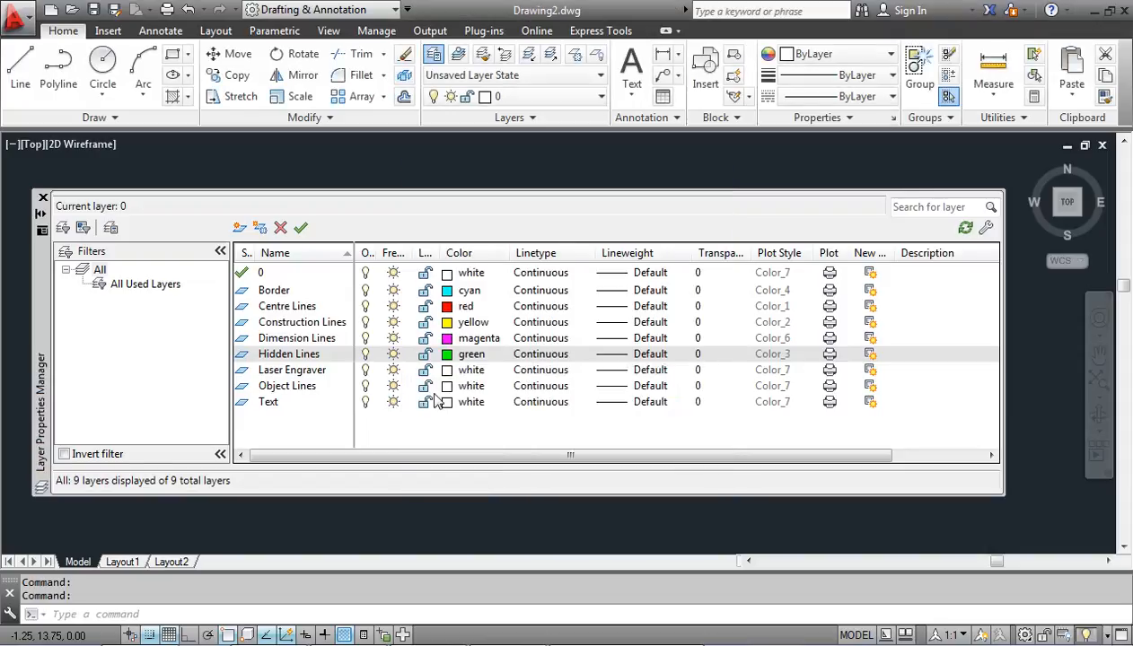
- Set the Laser Engraver layer's color to red and the Text layer's color to blue
{"action": "left_click", "coordinate": [468, 370]}
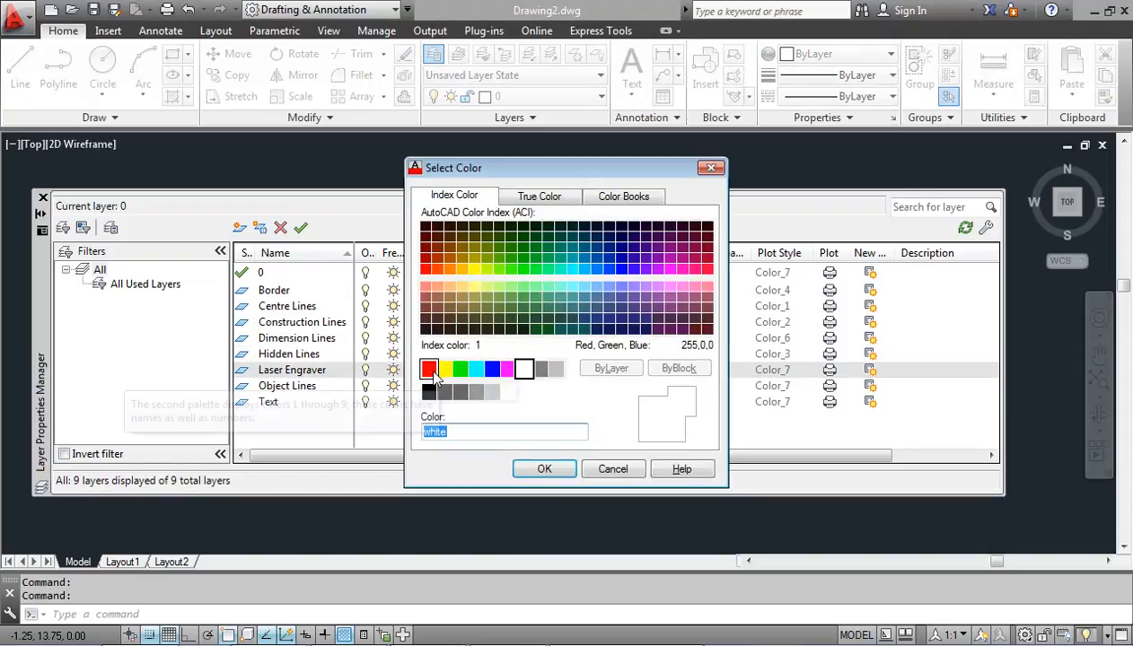
{"action": "left_click", "coordinate": [430, 369]}
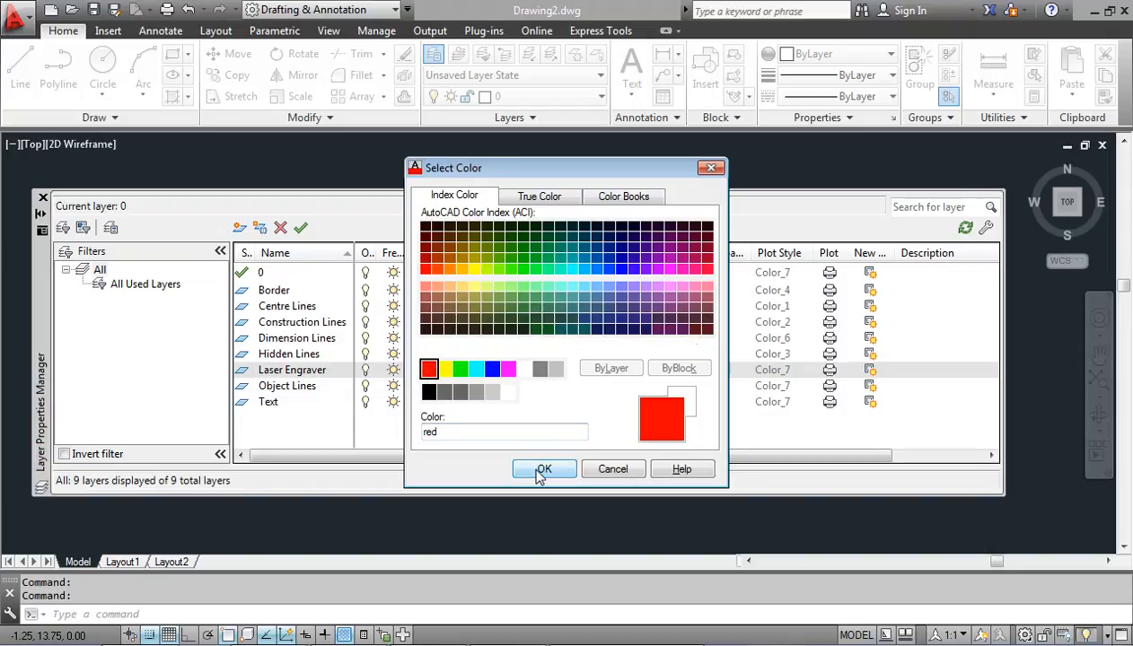
{"action": "left_click", "coordinate": [544, 469]}
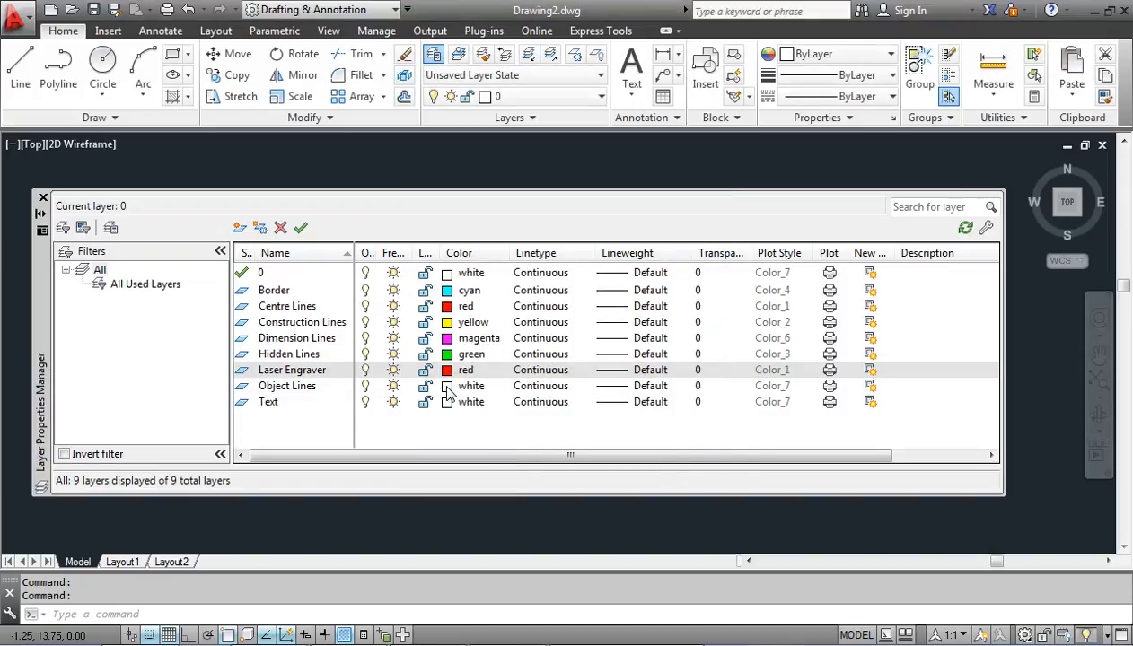
{"action": "left_click", "coordinate": [447, 402]}
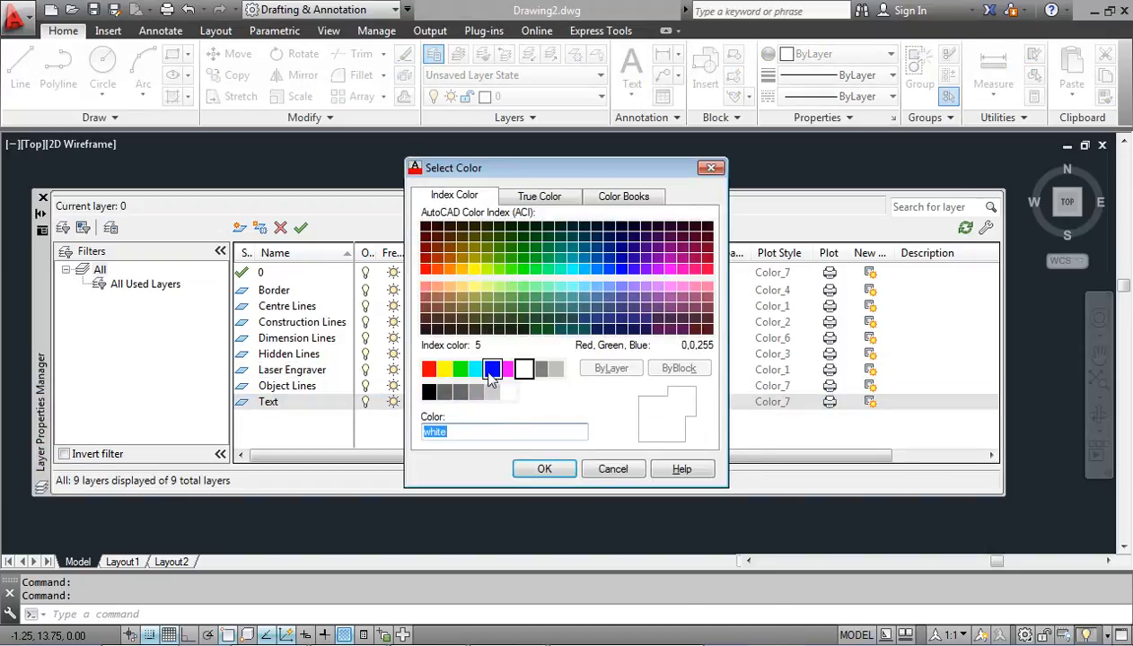
{"action": "left_click", "coordinate": [492, 369]}
{"action": "left_click", "coordinate": [536, 472]}
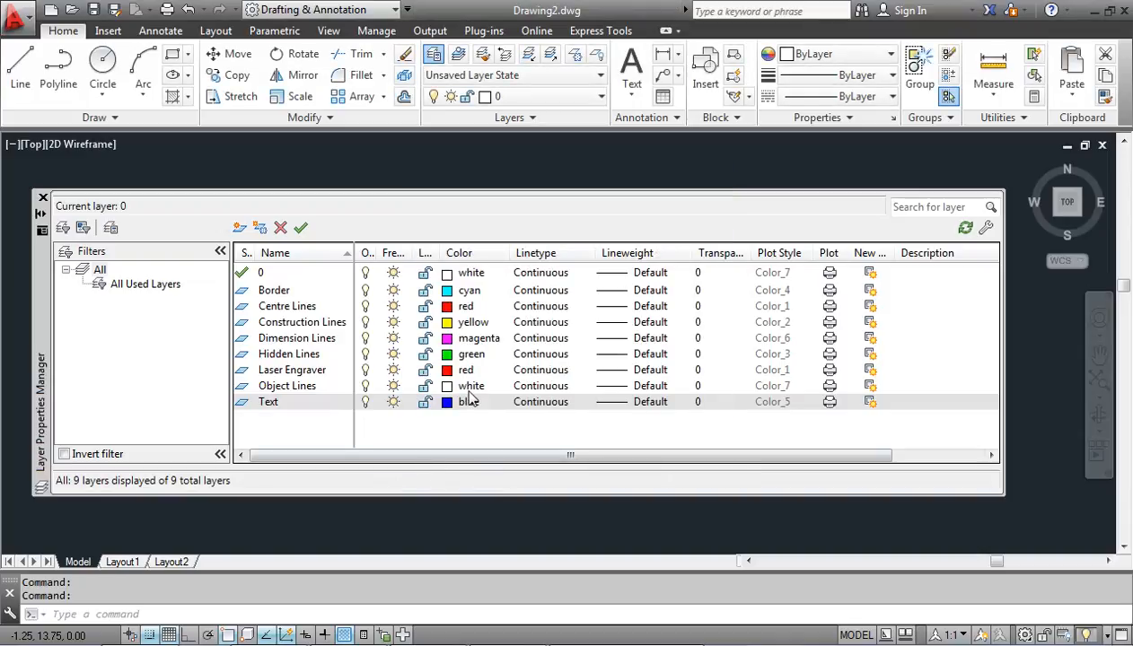
- Load the CENTER linetype from acad.lin while editing the Centre Lines layer's linetype
{"action": "left_click", "coordinate": [541, 307]}
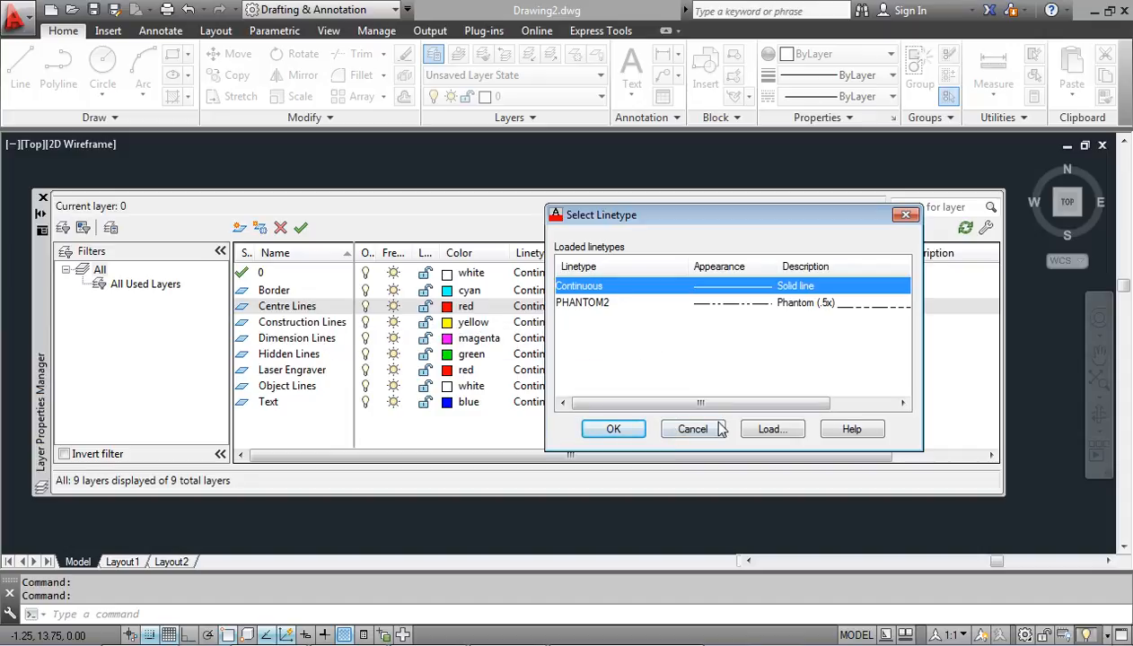
{"action": "left_click", "coordinate": [770, 429]}
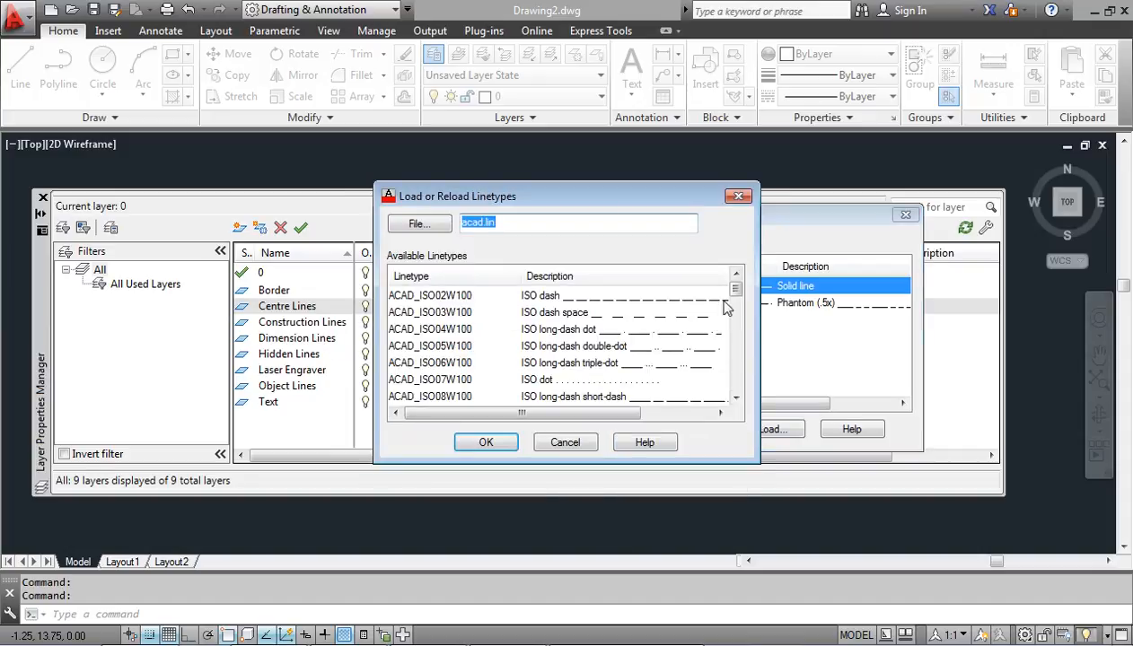
{"action": "left_click", "coordinate": [736, 399]}
{"action": "left_click", "coordinate": [736, 399]}
{"action": "left_click", "coordinate": [736, 399]}
{"action": "left_click", "coordinate": [737, 399]}
{"action": "left_click", "coordinate": [736, 399]}
{"action": "left_click", "coordinate": [736, 400]}
{"action": "left_click", "coordinate": [736, 400]}
{"action": "left_click", "coordinate": [736, 400]}
{"action": "left_click", "coordinate": [736, 400]}
{"action": "left_click", "coordinate": [736, 400]}
{"action": "left_click", "coordinate": [736, 401]}
{"action": "left_click", "coordinate": [736, 400]}
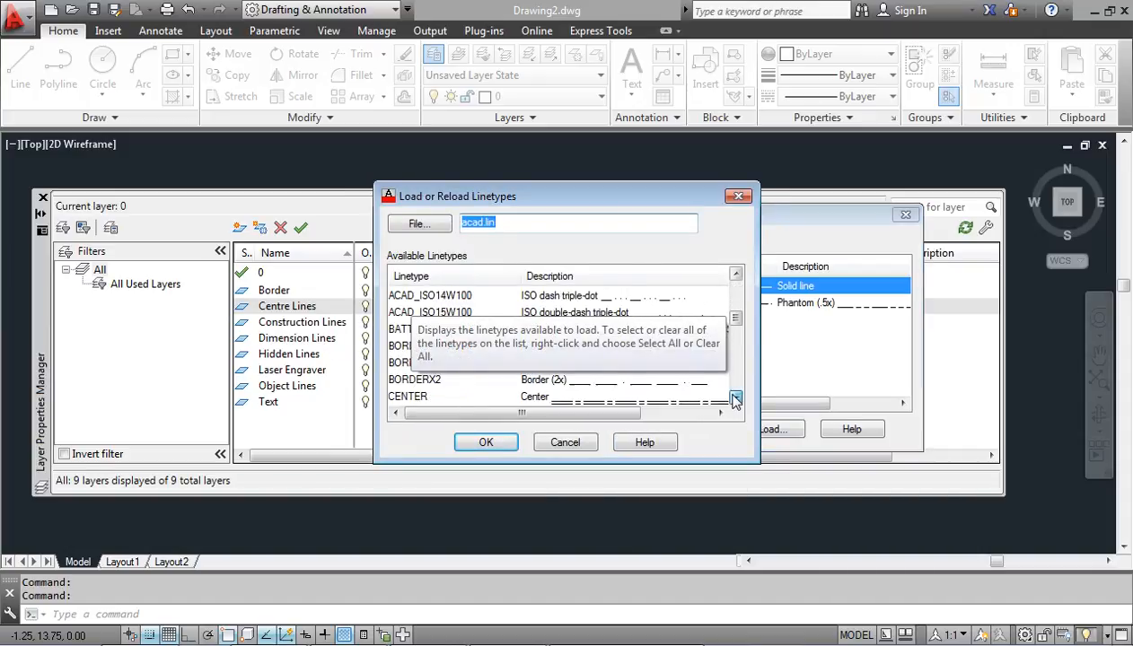
{"action": "left_click", "coordinate": [476, 350]}
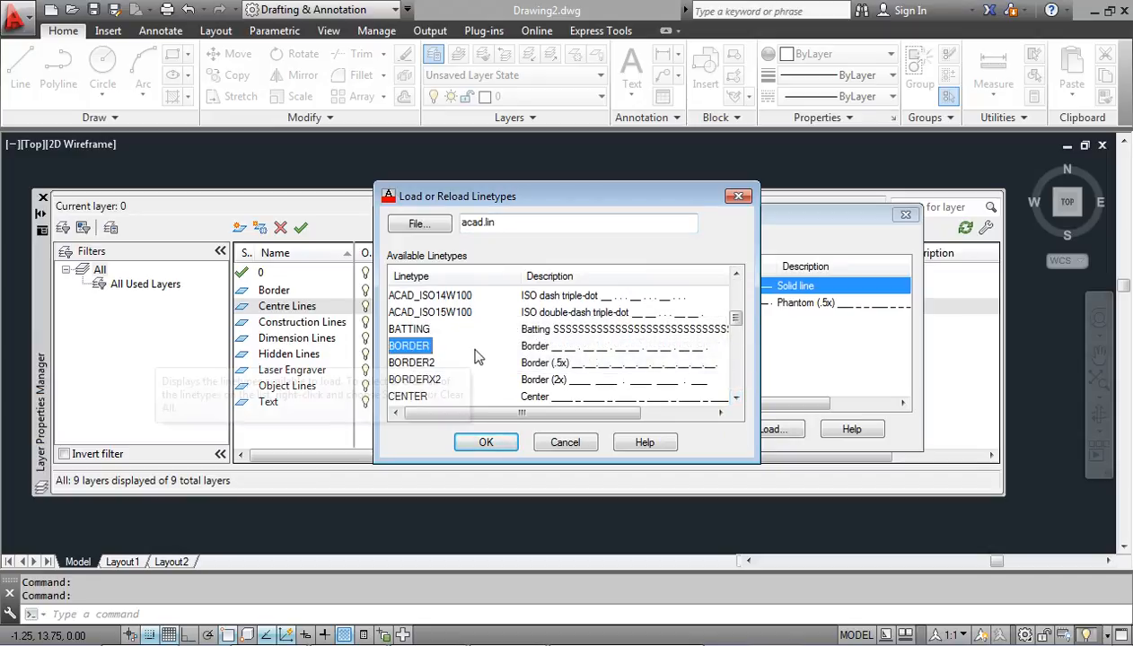
{"action": "key", "text": "c"}
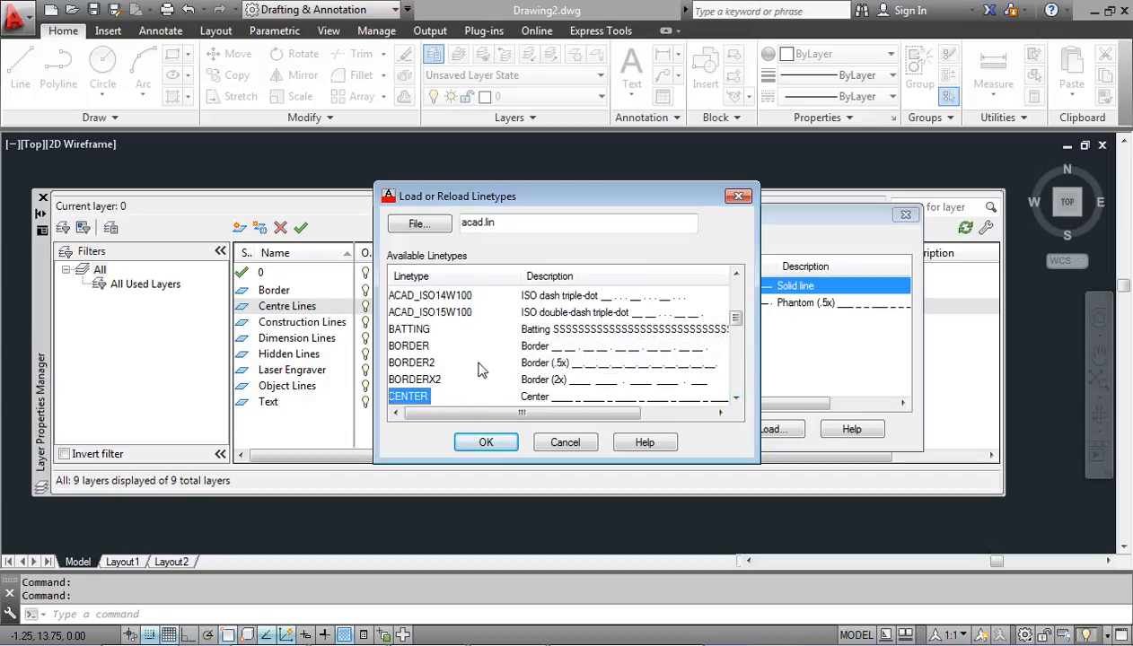
{"action": "double_click", "coordinate": [410, 401]}
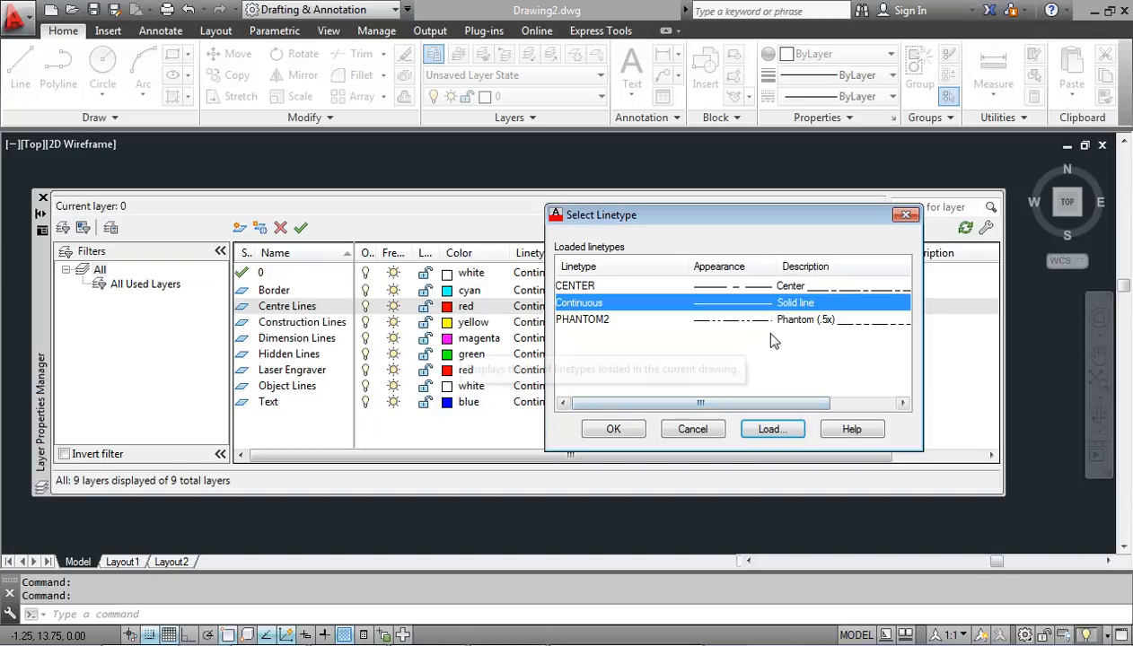
{"action": "left_click", "coordinate": [613, 429]}
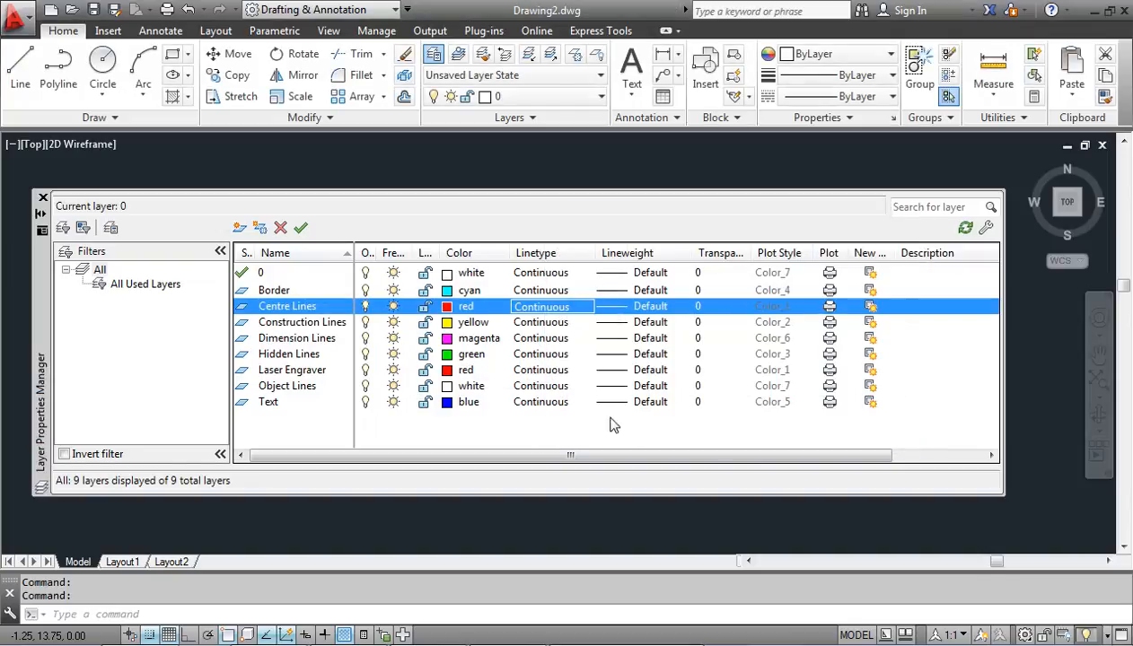
- Assign the loaded CENTER linetype to the Centre Lines layer
{"action": "left_click", "coordinate": [538, 308]}
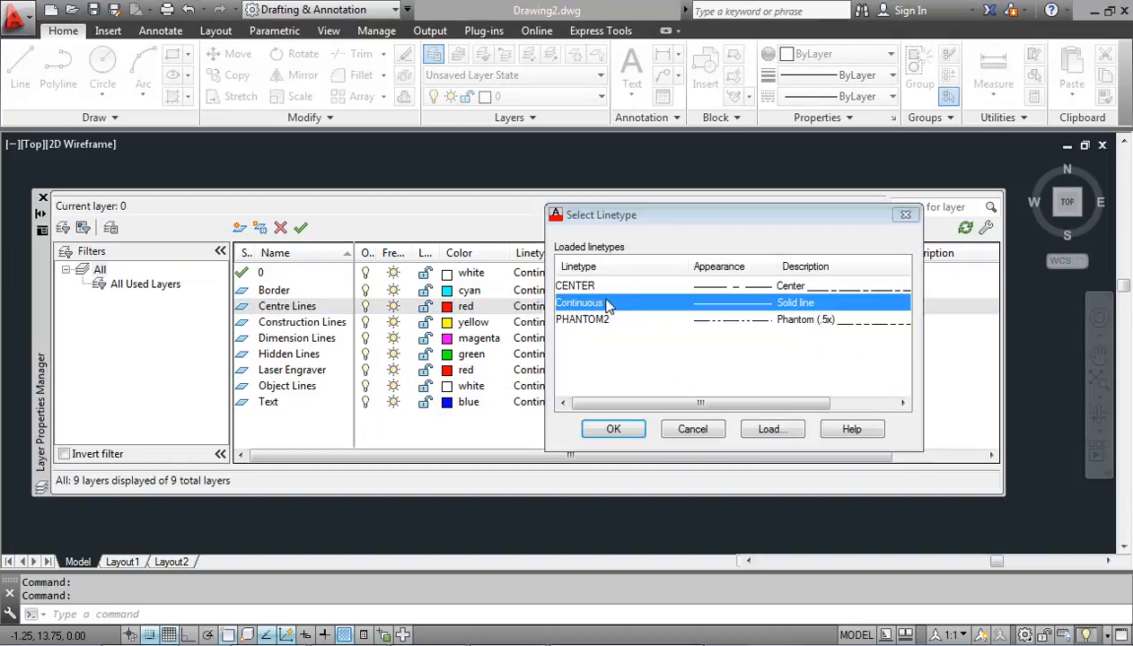
{"action": "left_click", "coordinate": [576, 287]}
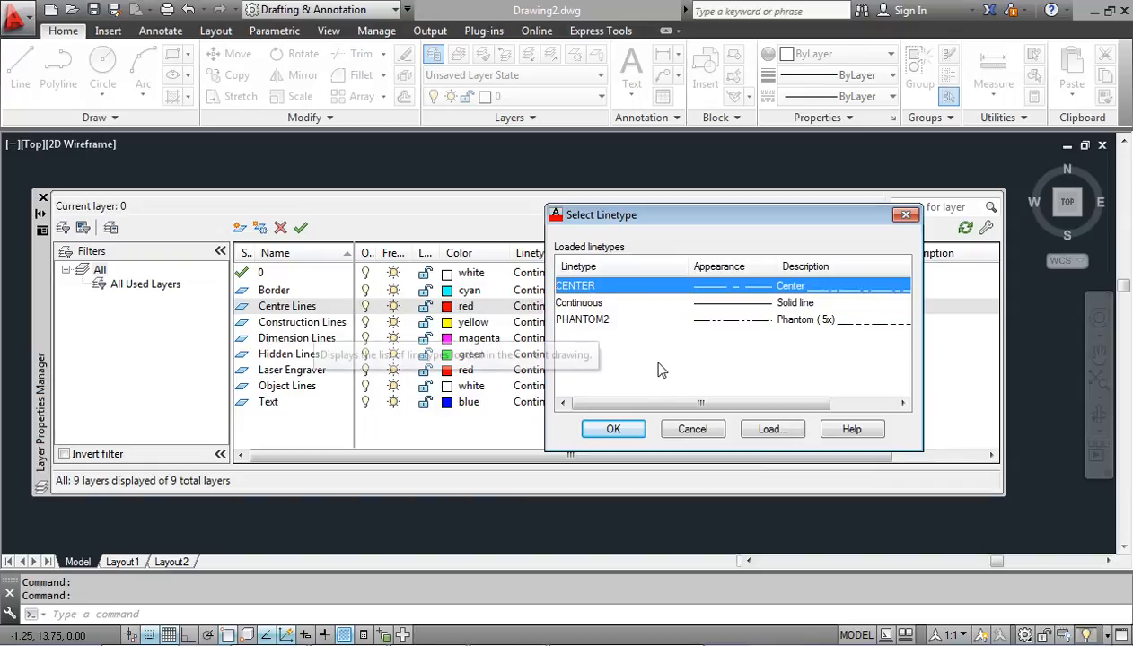
{"action": "left_click", "coordinate": [613, 429]}
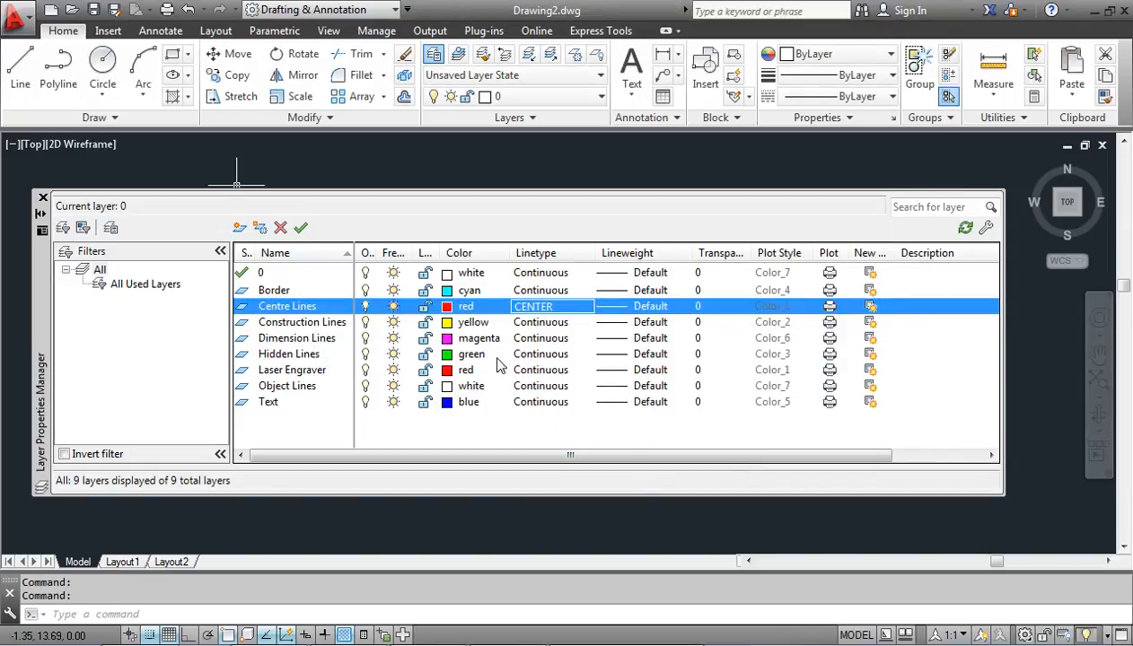
- Load the HIDDEN linetype from acad.lin and assign it to the Hidden Lines layer
{"action": "left_click", "coordinate": [531, 361]}
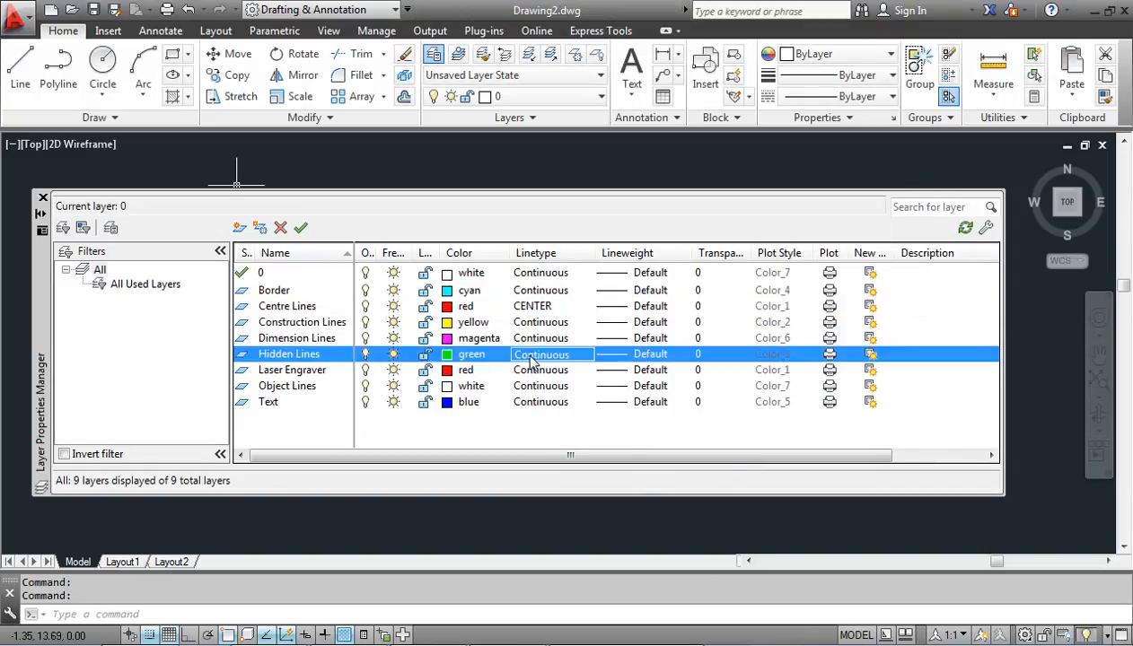
{"action": "left_click", "coordinate": [765, 429]}
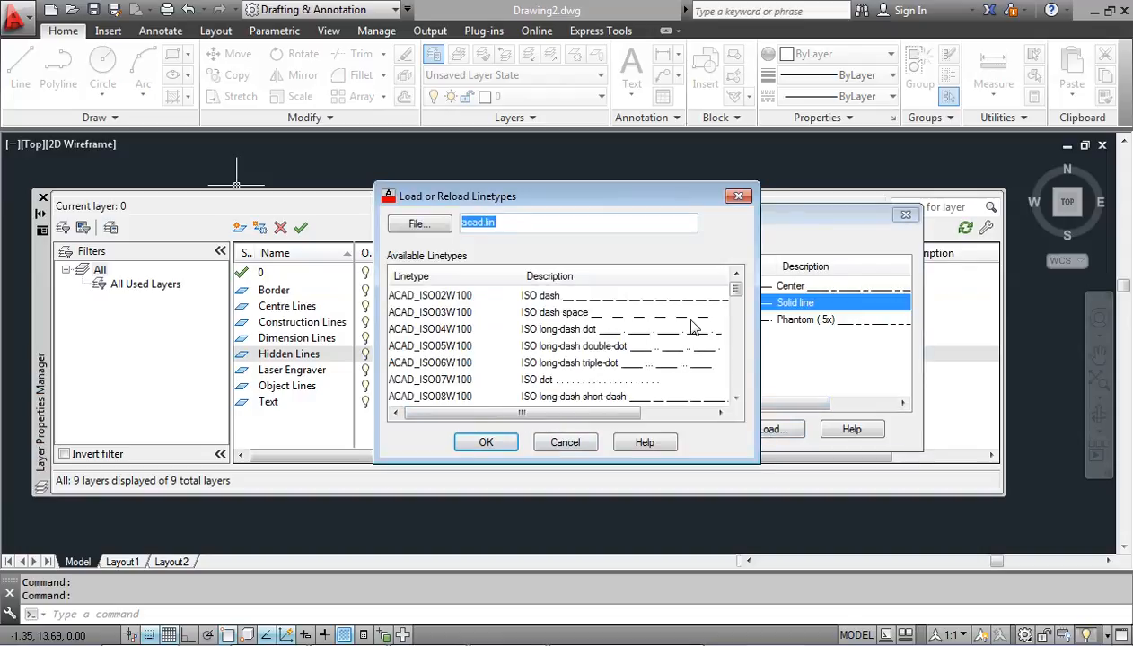
{"action": "left_click", "coordinate": [499, 366]}
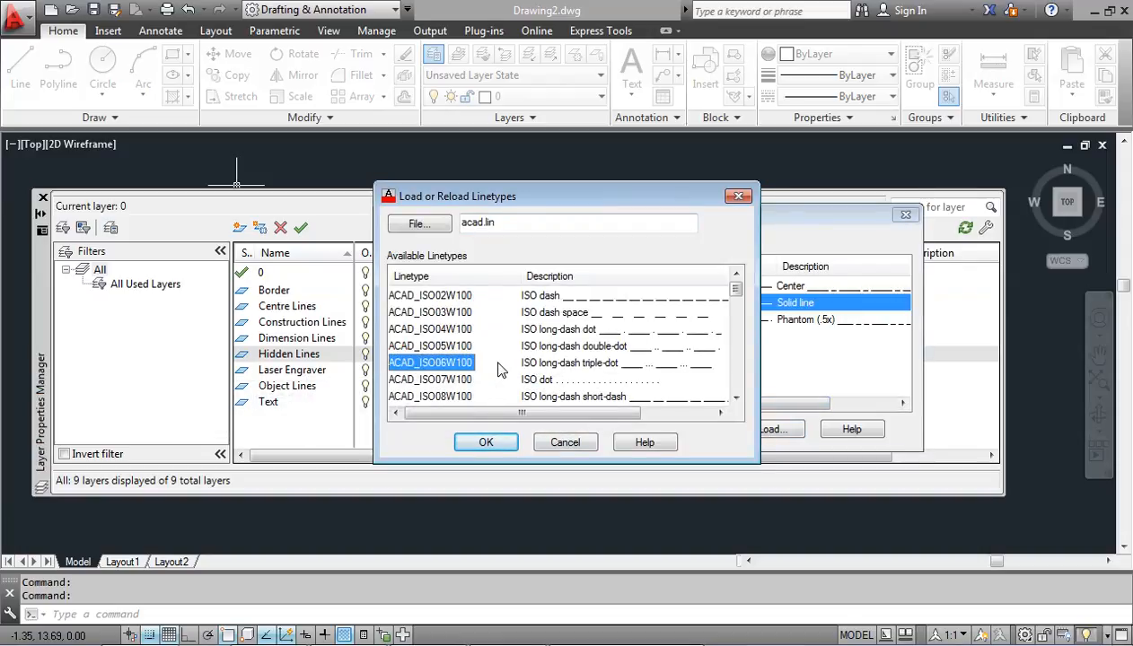
{"action": "key", "text": "h"}
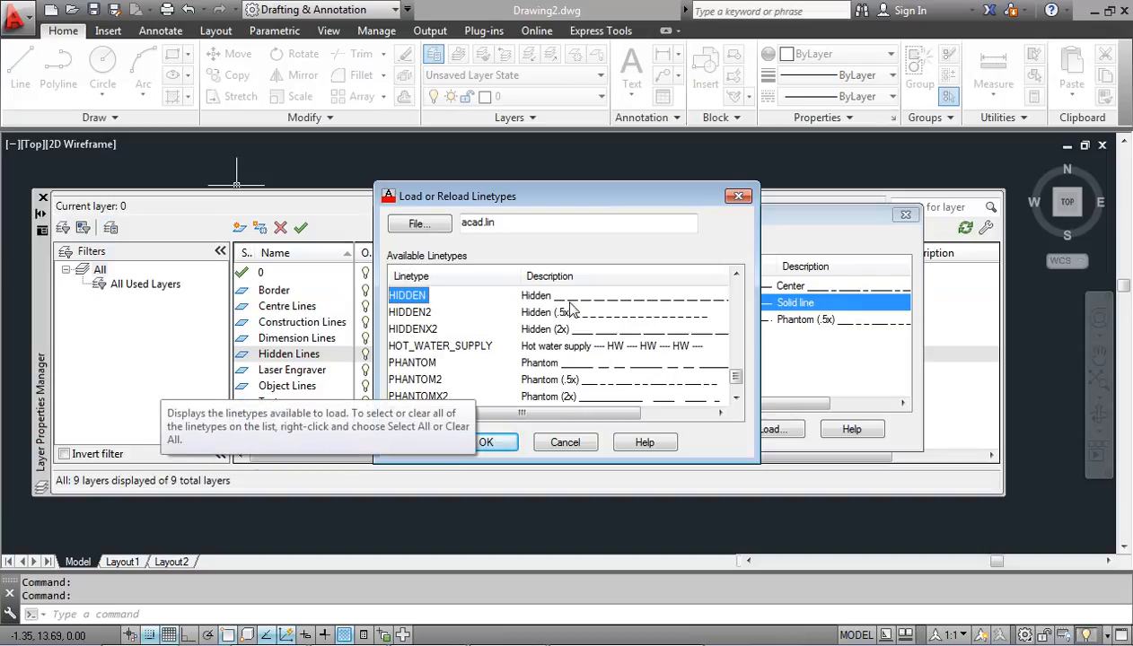
{"action": "double_click", "coordinate": [402, 297]}
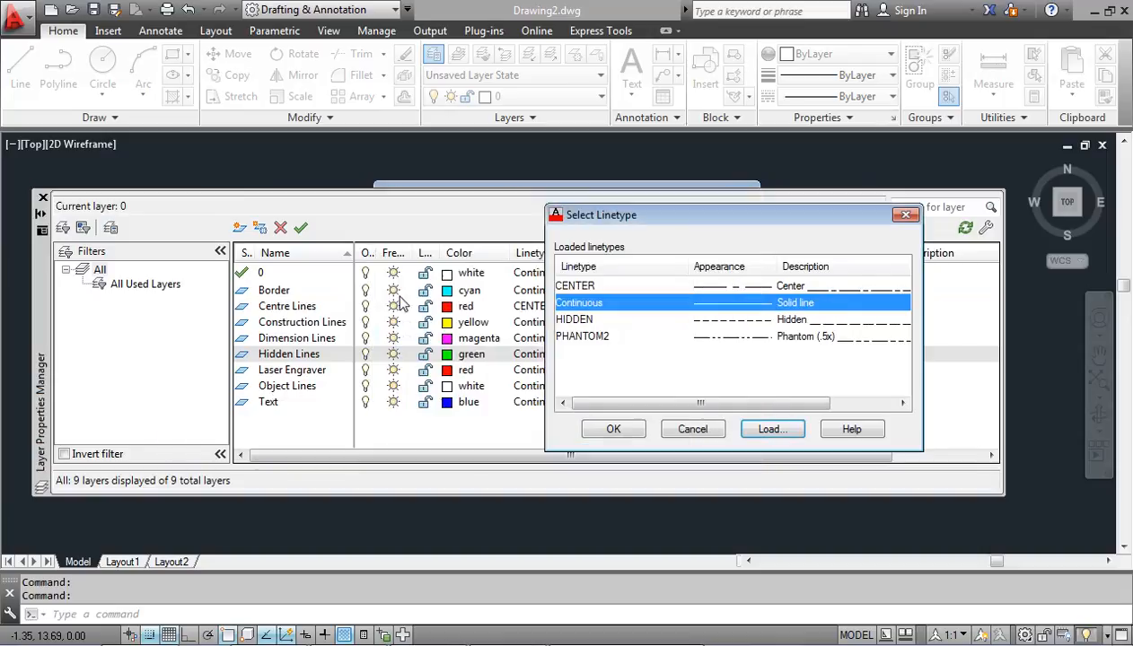
{"action": "left_click", "coordinate": [571, 321]}
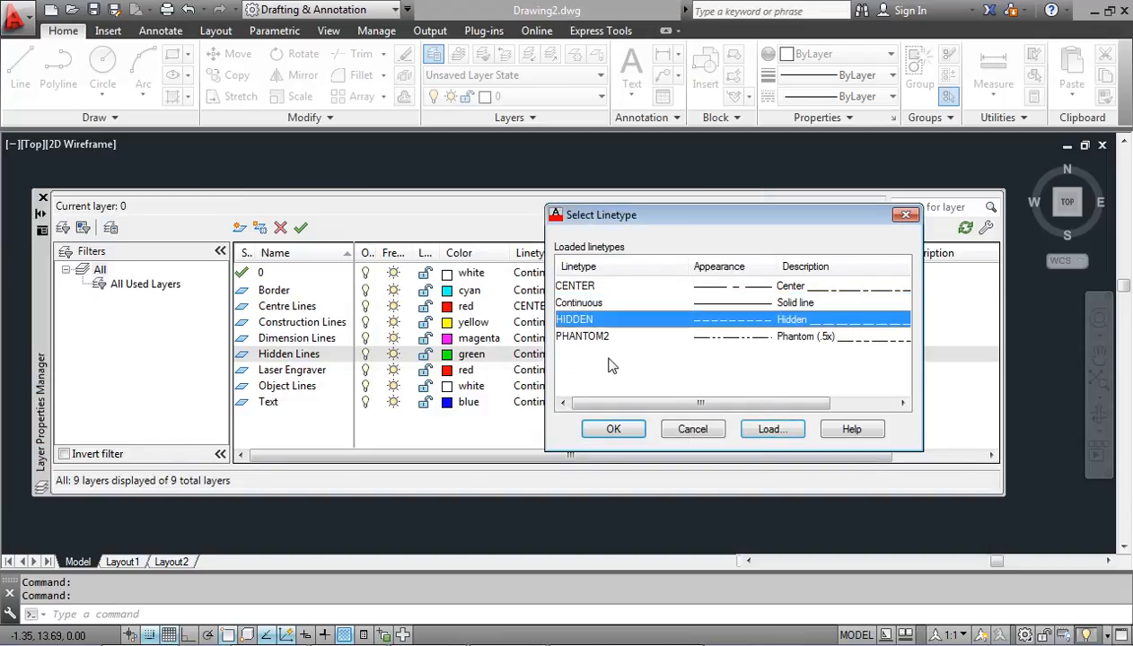
{"action": "left_click", "coordinate": [613, 431]}
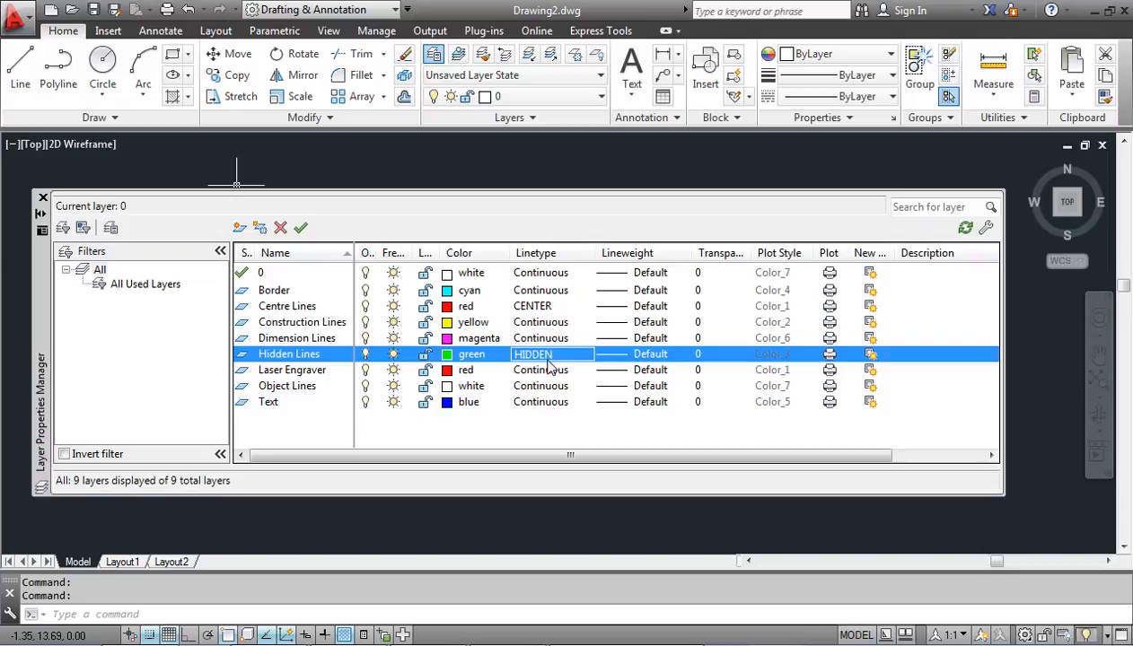
- Set the Laser Engraver layer's lineweight to 0.05 mm and close the layer manager
{"action": "left_click", "coordinate": [615, 372]}
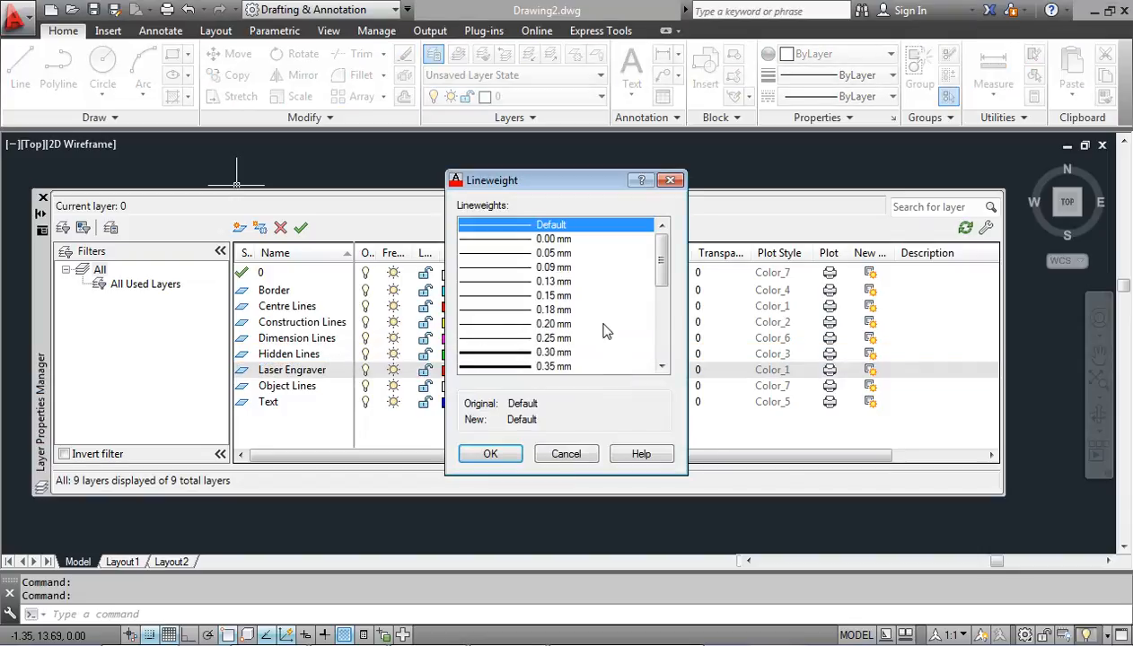
{"action": "left_click", "coordinate": [499, 254]}
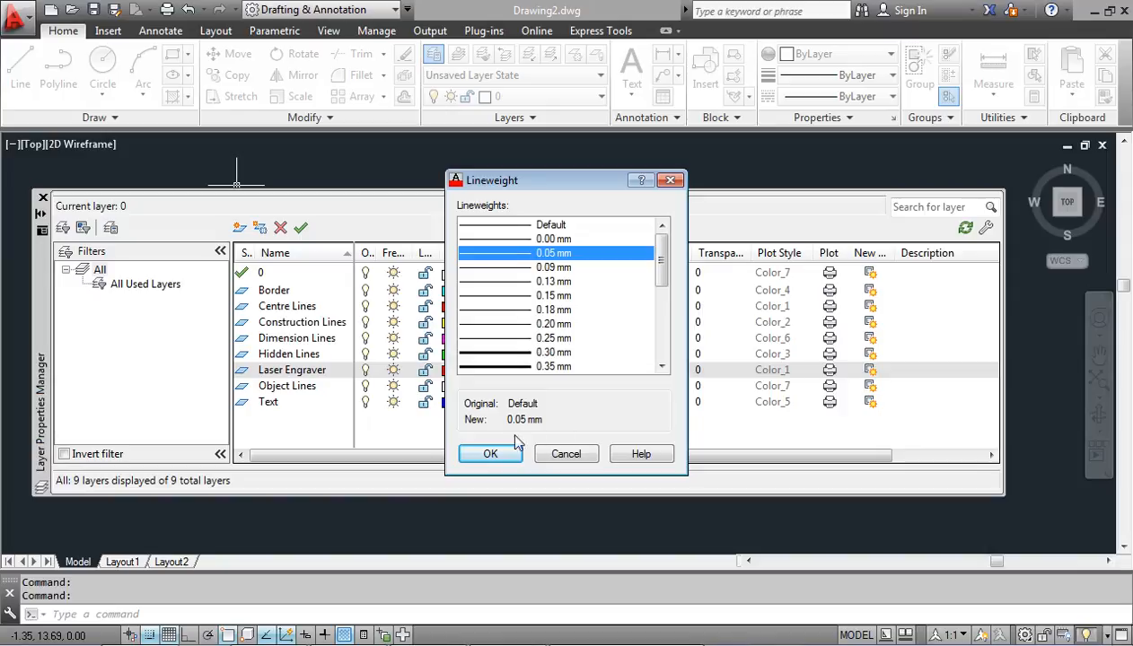
{"action": "left_click", "coordinate": [491, 455]}
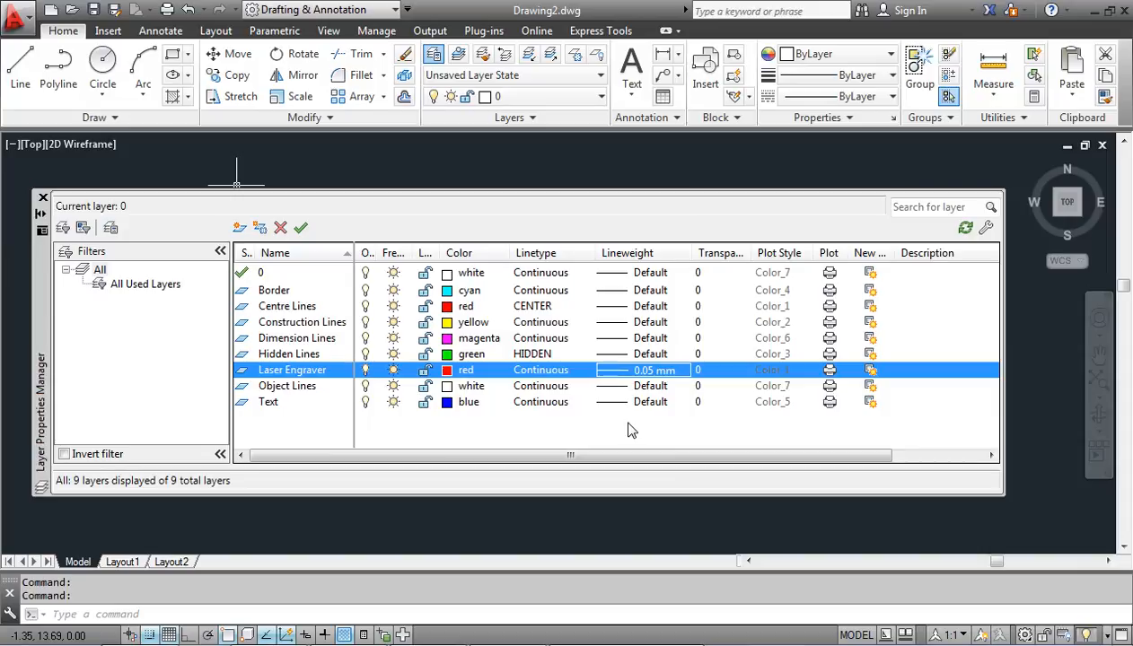
{"action": "left_click", "coordinate": [42, 196]}
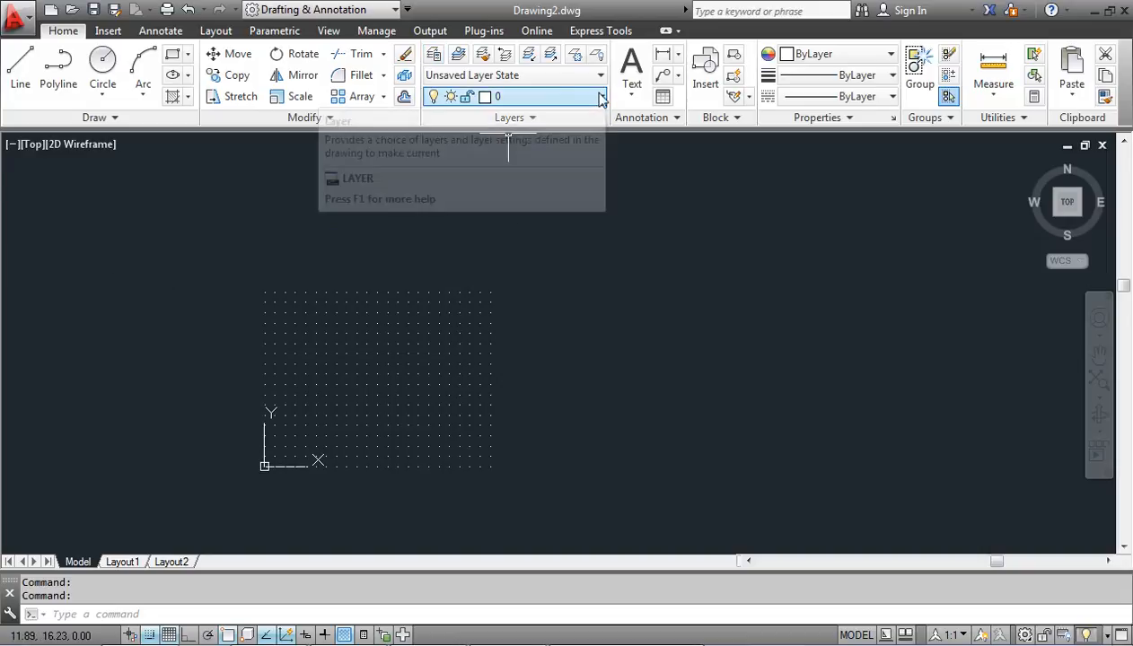
- Reopen the layer manager with the LAYER command, make Object Lines the current layer, and close the manager
{"action": "left_click", "coordinate": [600, 97]}
{"action": "left_click", "coordinate": [602, 99]}
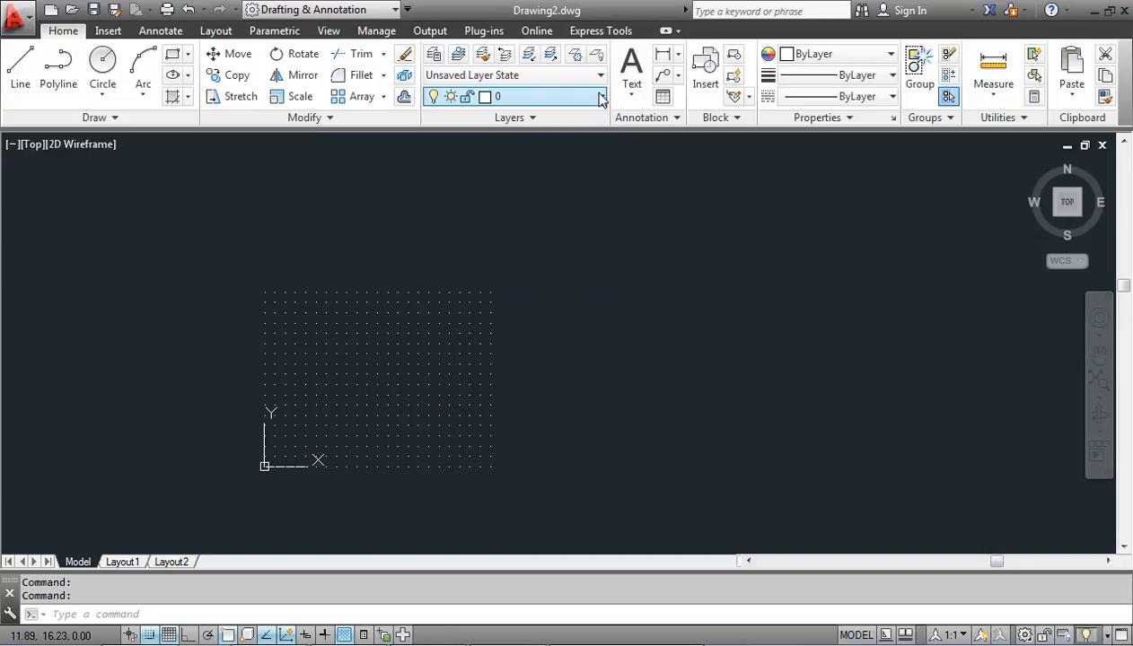
{"action": "type", "text": "laye"}
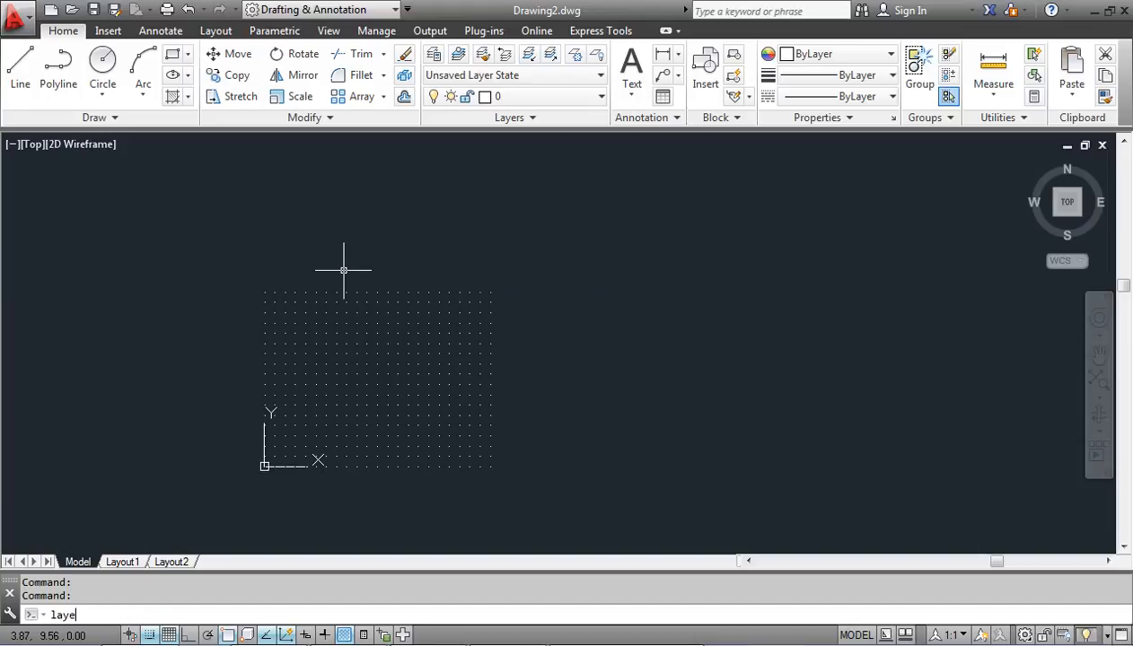
{"action": "type", "text": "r"}
{"action": "key", "text": "Return"}
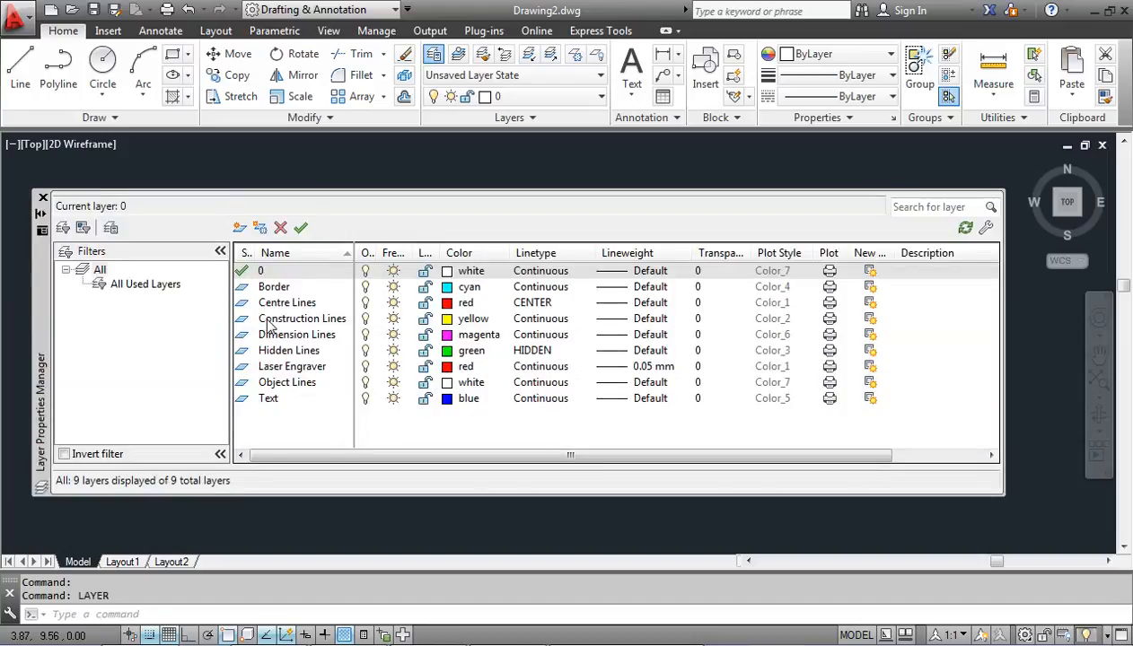
{"action": "left_click", "coordinate": [260, 383]}
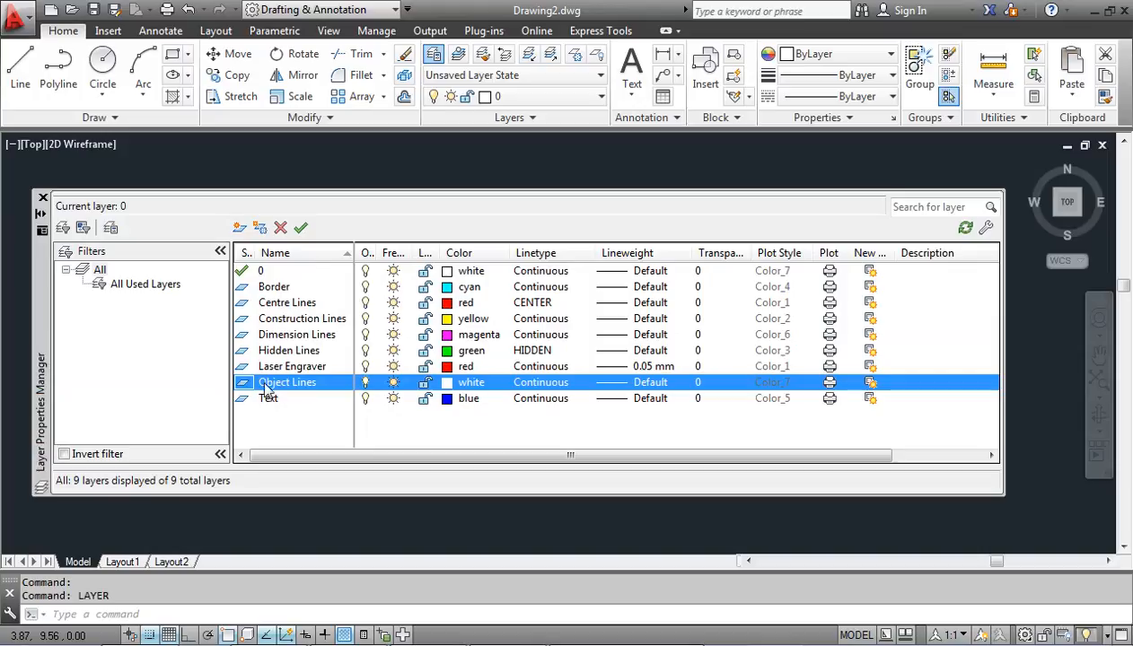
{"action": "left_click", "coordinate": [300, 230]}
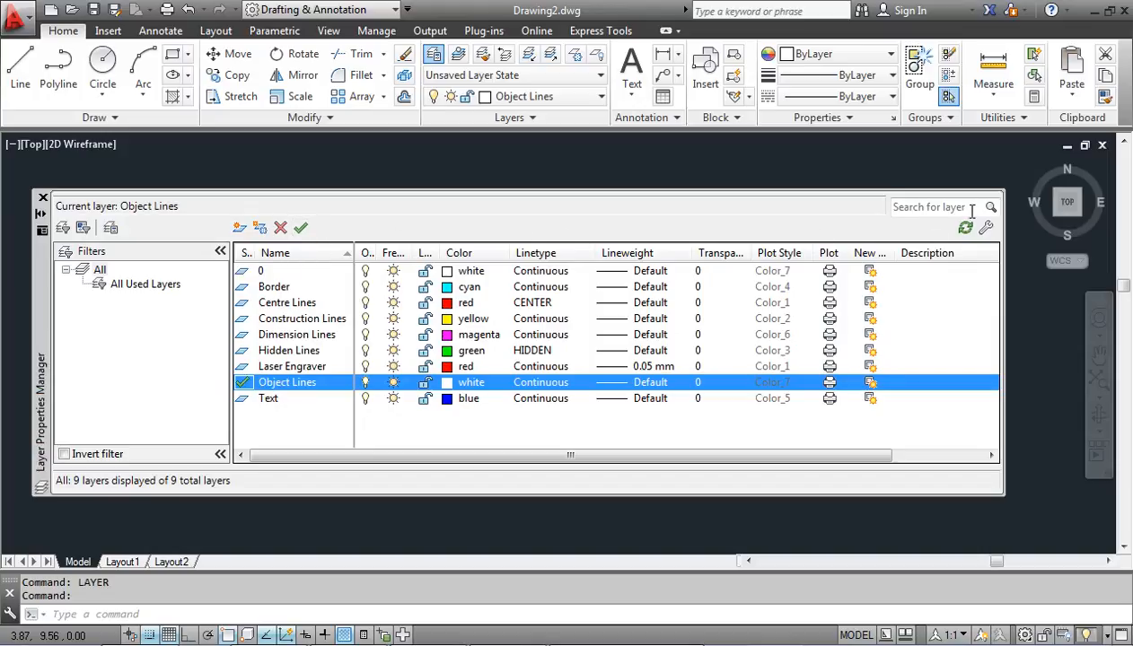
{"action": "left_click", "coordinate": [42, 198]}
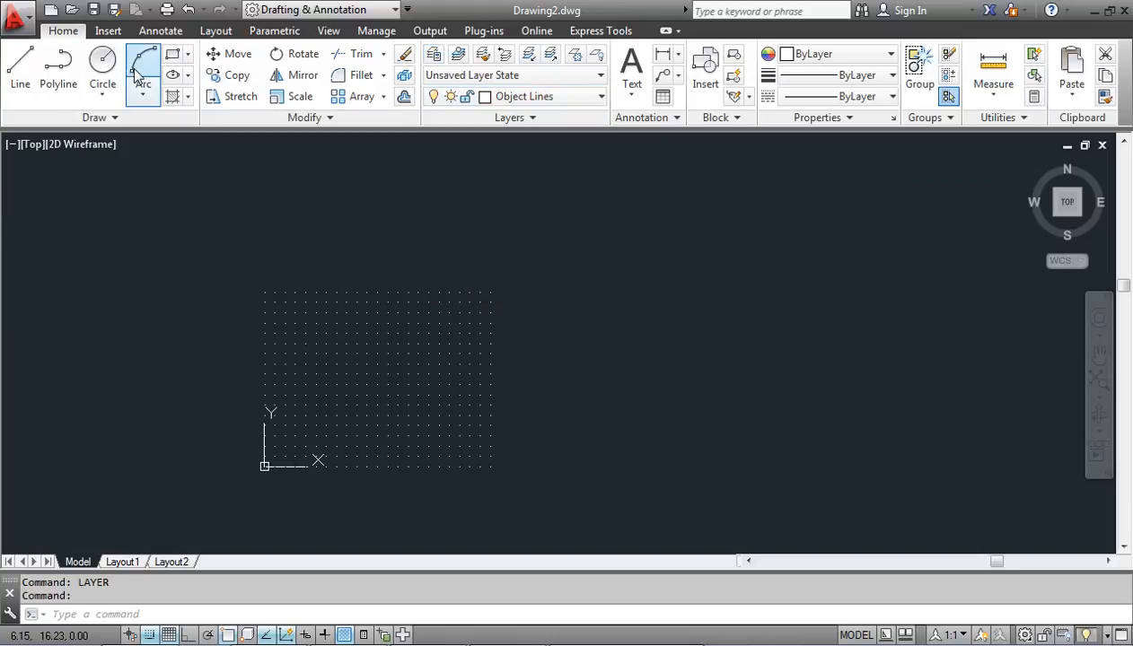
- Draw a circle slightly left of the grid's centre, with its edge passing through about 6.50, 4.50
{"action": "left_click", "coordinate": [102, 63]}
{"action": "left_click", "coordinate": [357, 385]}
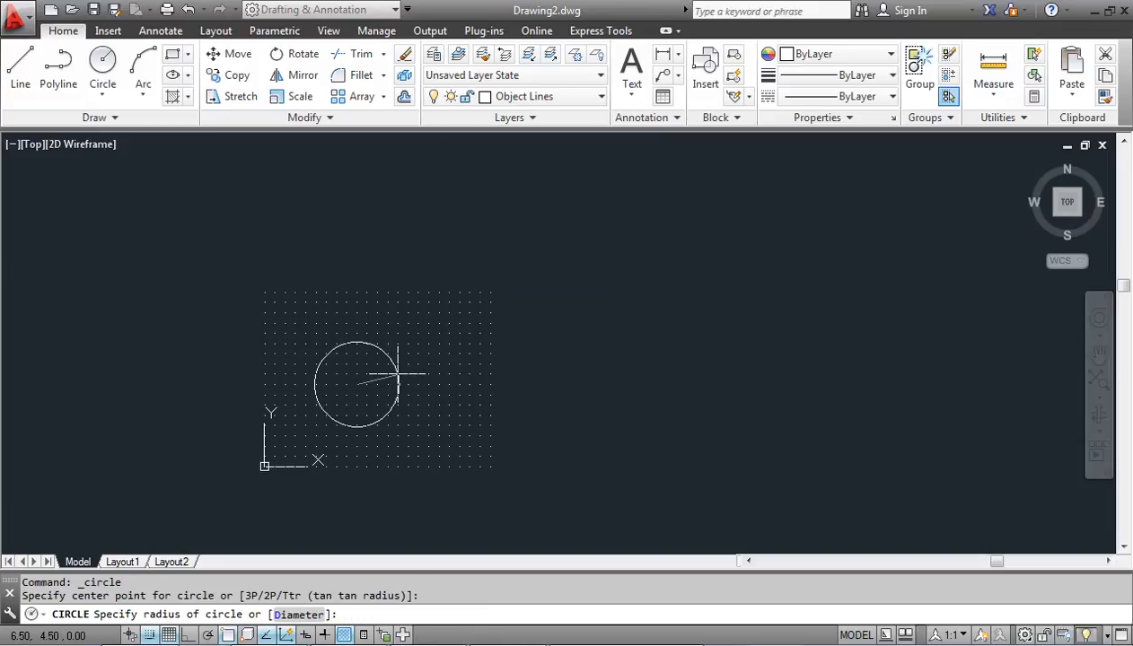
{"action": "left_click", "coordinate": [398, 379]}
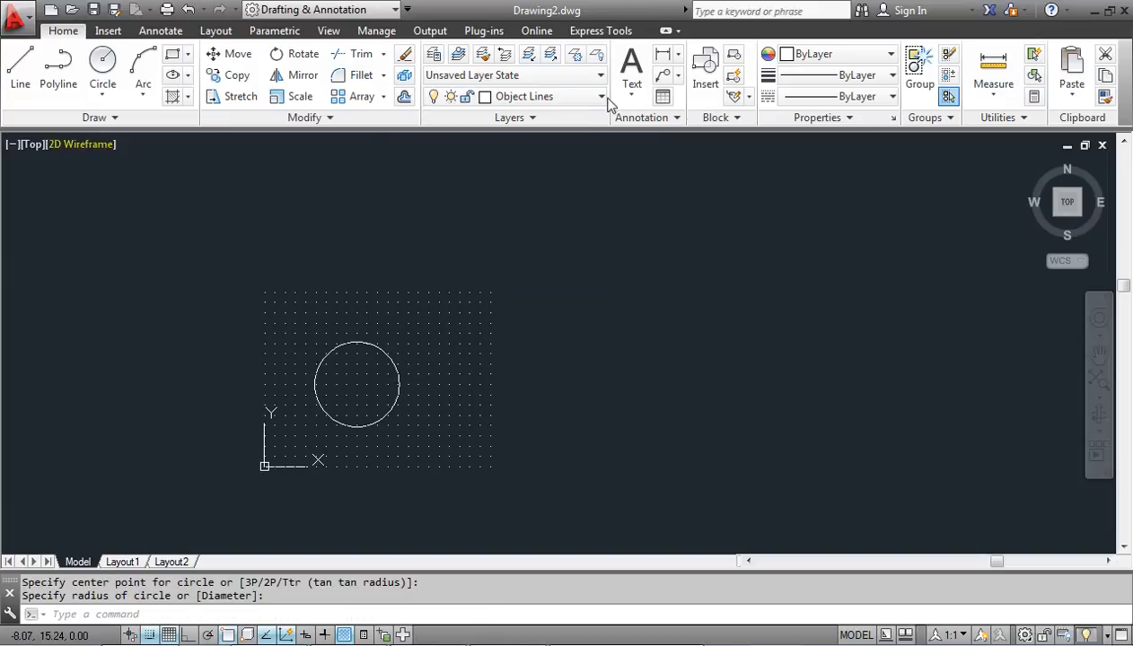
- Make Centre Lines the current layer and draw a horizontal line from 1.25, 4.25 across the circle, extending past both sides
{"action": "left_click", "coordinate": [601, 97]}
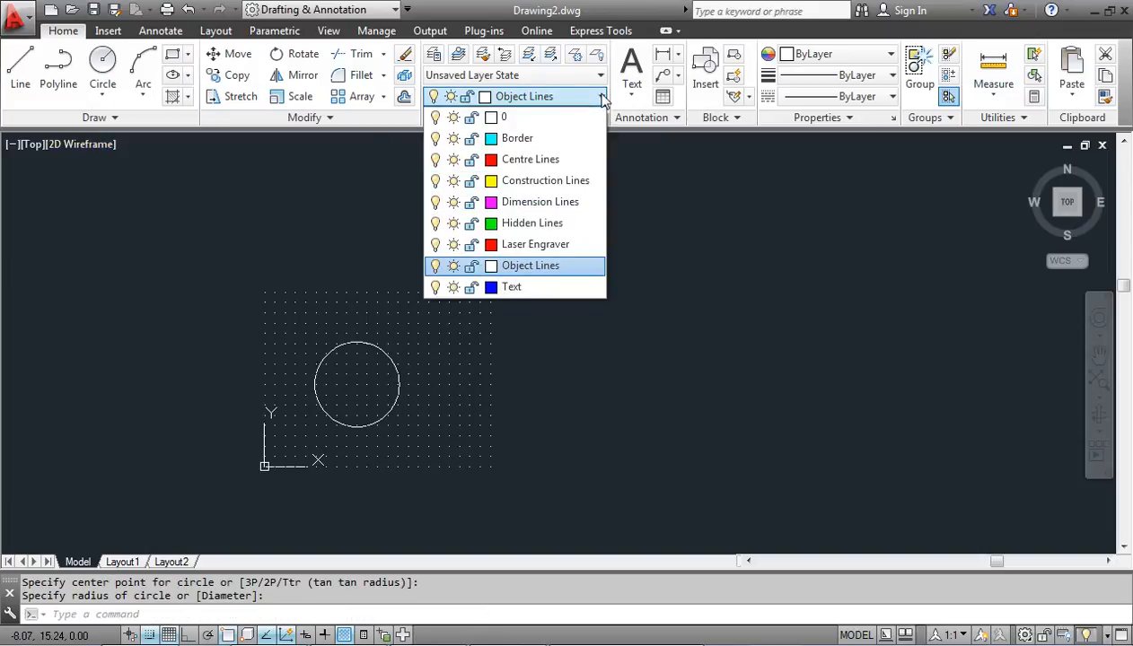
{"action": "left_click", "coordinate": [521, 159]}
{"action": "left_click", "coordinate": [21, 72]}
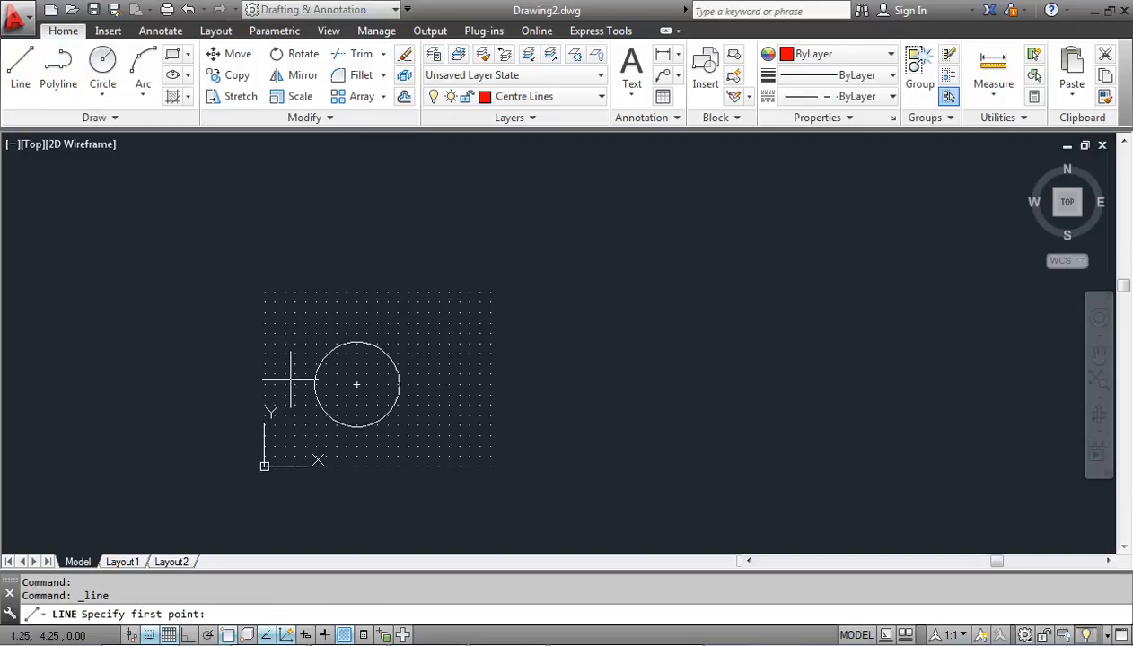
{"action": "left_click", "coordinate": [290, 380]}
{"action": "left_click", "coordinate": [439, 380]}
{"action": "scroll", "coordinate": [392, 386], "scroll_direction": "up", "scroll_amount": 6}
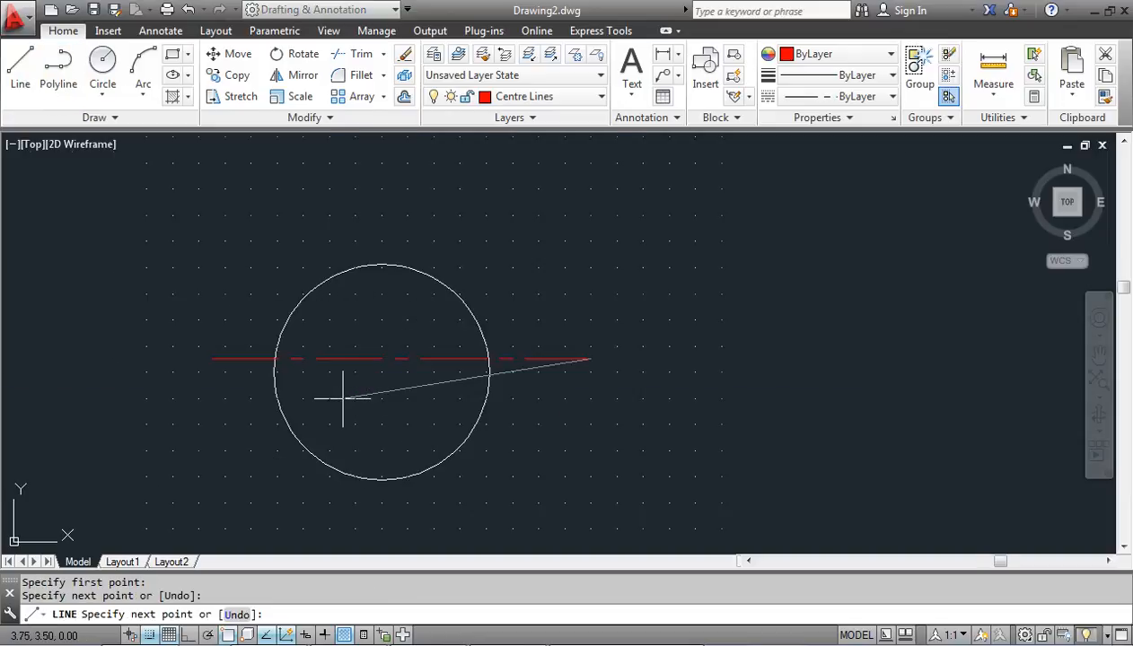
{"action": "scroll", "coordinate": [428, 400], "scroll_direction": "down", "scroll_amount": 5}
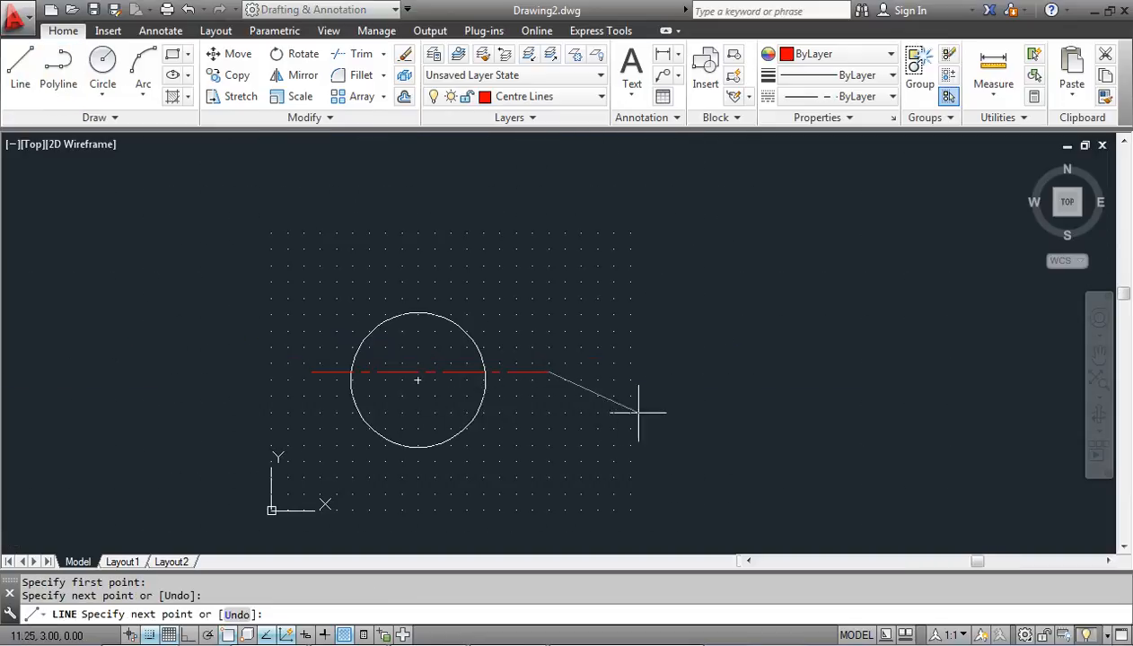
{"action": "key", "text": "Escape"}
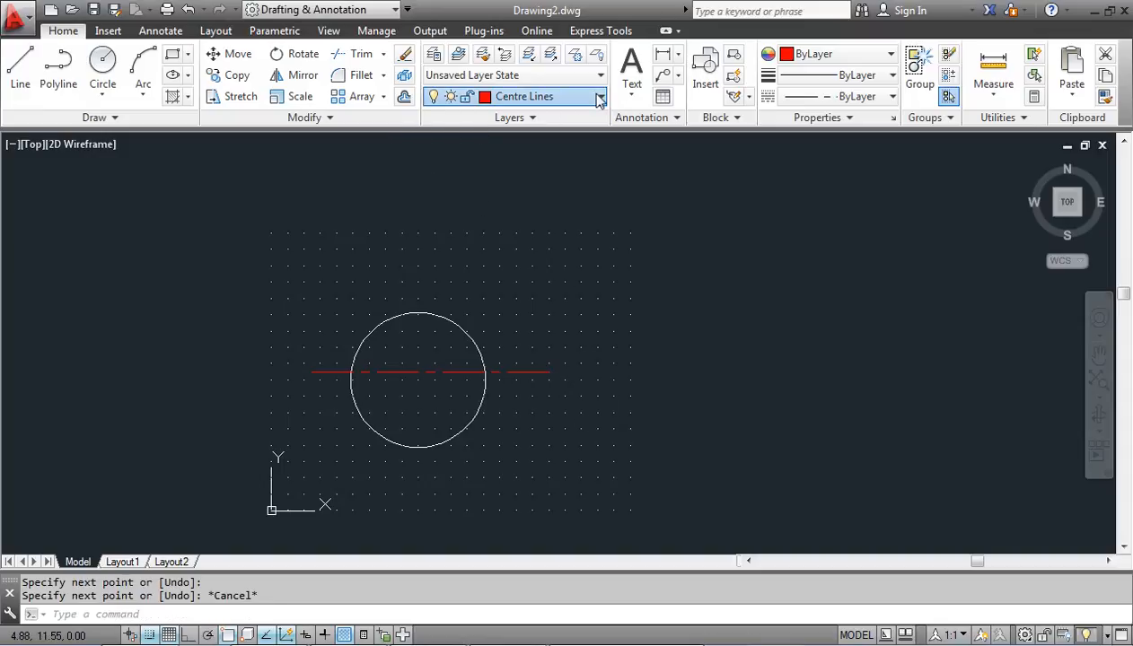
- Make Hidden Lines the current layer and draw a diagonal line descending from the circle's upper left, through it, to its lower right
{"action": "left_click", "coordinate": [592, 96]}
{"action": "left_click", "coordinate": [538, 223]}
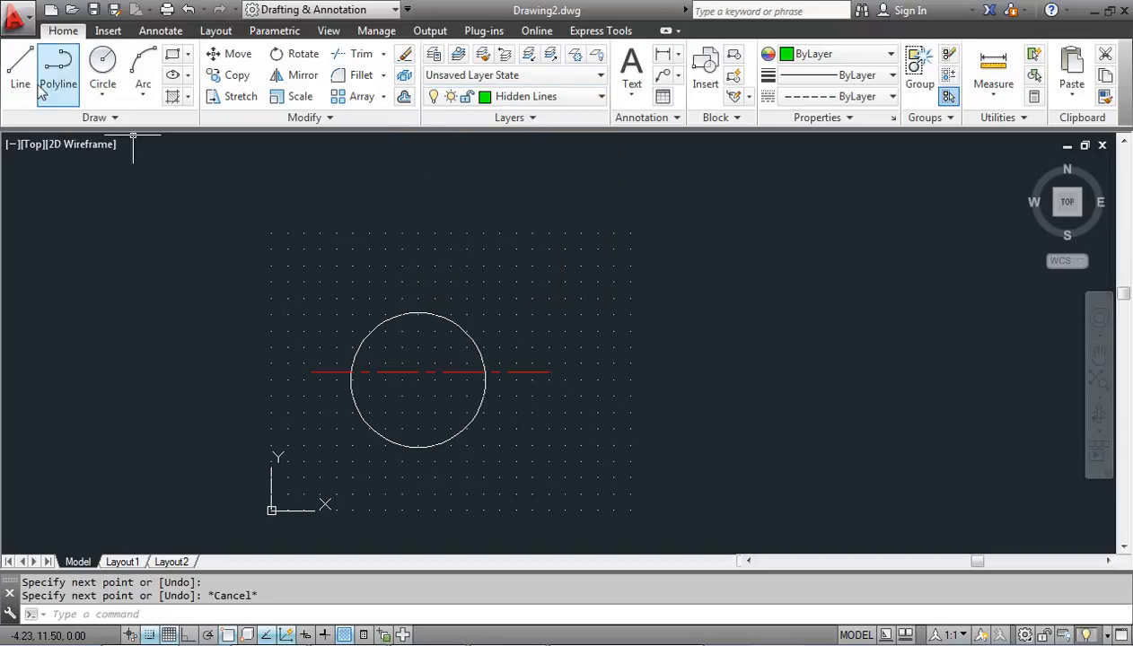
{"action": "left_click", "coordinate": [19, 64]}
{"action": "left_click", "coordinate": [329, 298]}
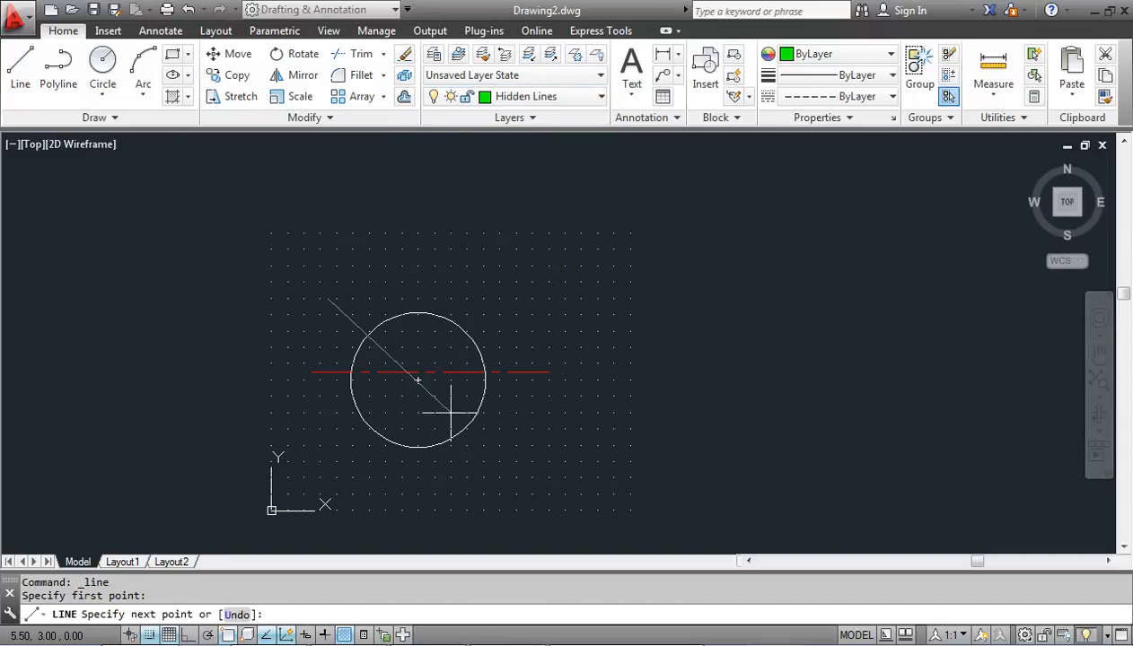
{"action": "left_click", "coordinate": [535, 469]}
{"action": "right_click", "coordinate": [543, 368]}
{"action": "left_click", "coordinate": [579, 402]}
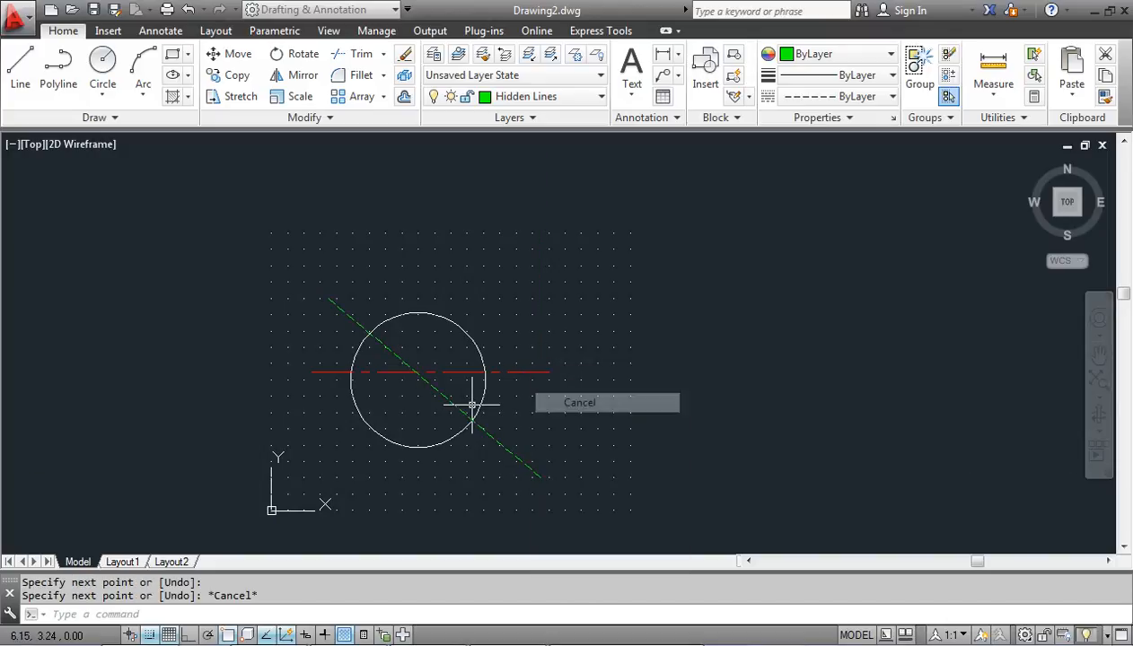
- Erase the circle together with the centre line and the hidden line
{"action": "left_click", "coordinate": [281, 252]}
{"action": "left_click", "coordinate": [603, 515]}
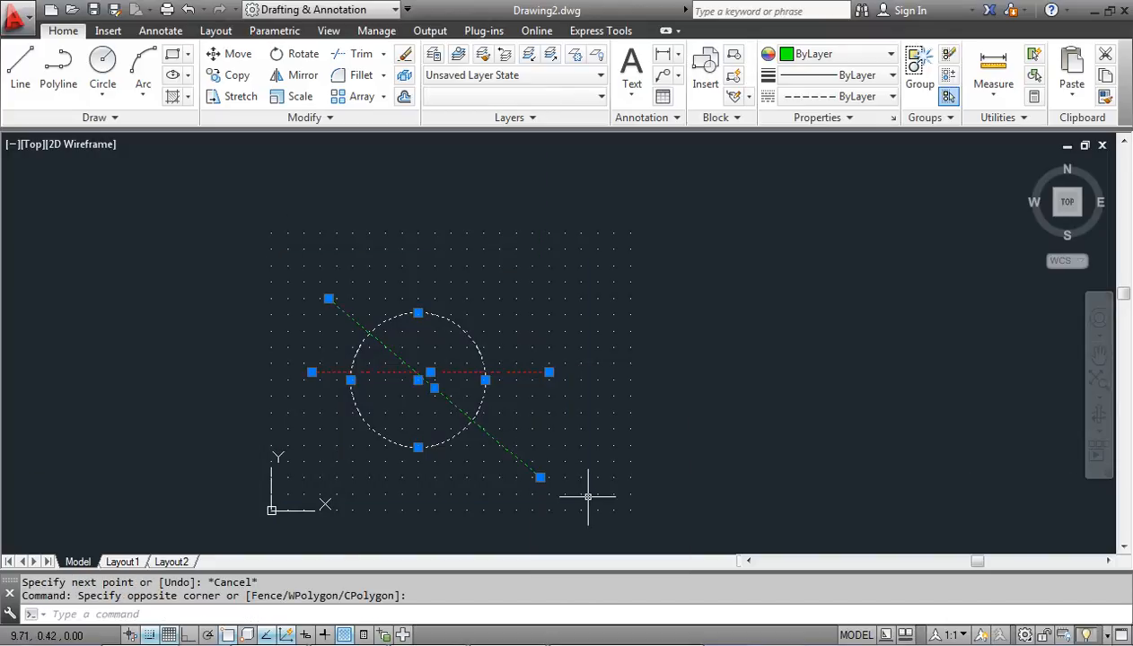
{"action": "key", "text": "Delete"}
- Zoom to All to fit the drawing limits and make Object Lines the current layer
{"action": "type", "text": "z"}
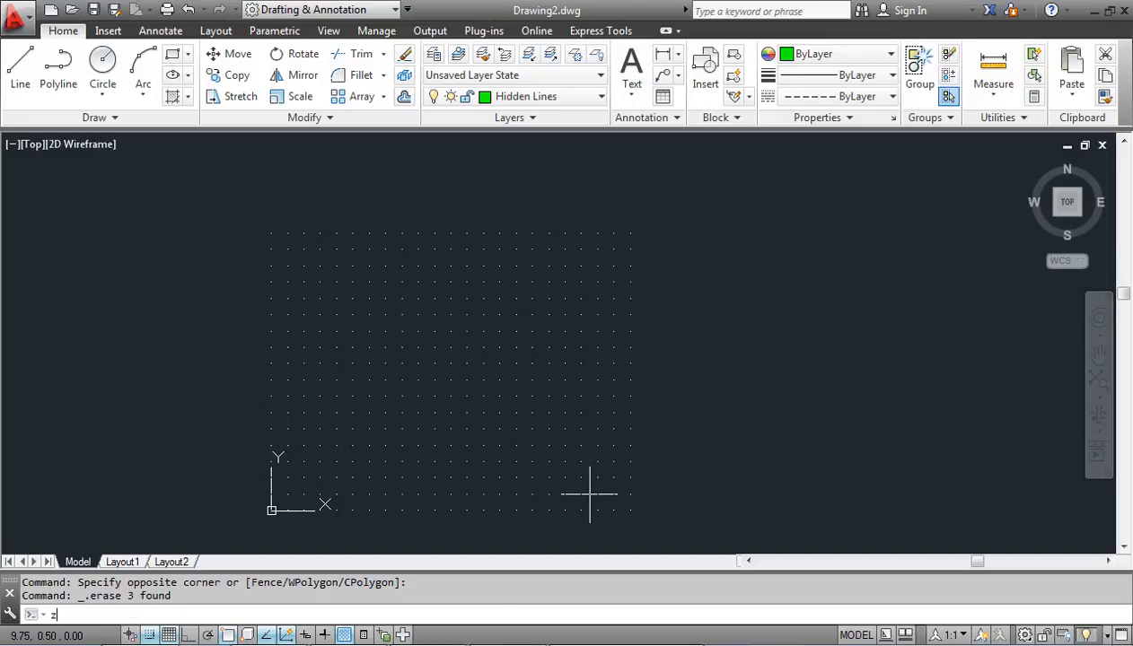
{"action": "key", "text": "Return"}
{"action": "type", "text": "a"}
{"action": "key", "text": "Return"}
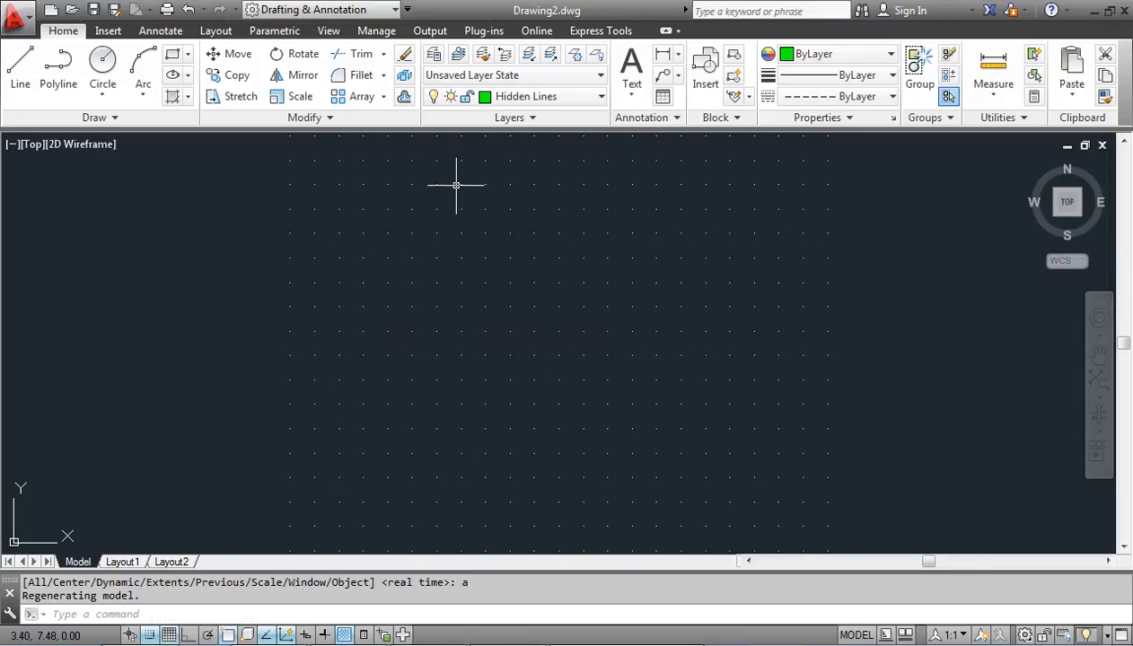
{"action": "left_click", "coordinate": [599, 98]}
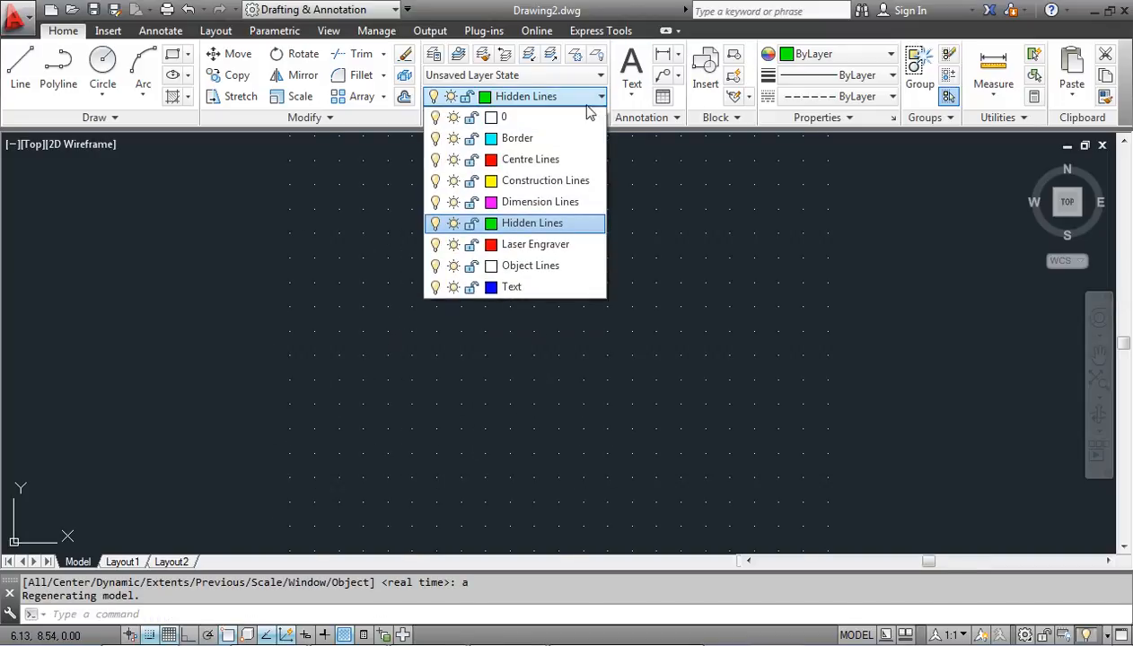
{"action": "left_click", "coordinate": [503, 265]}
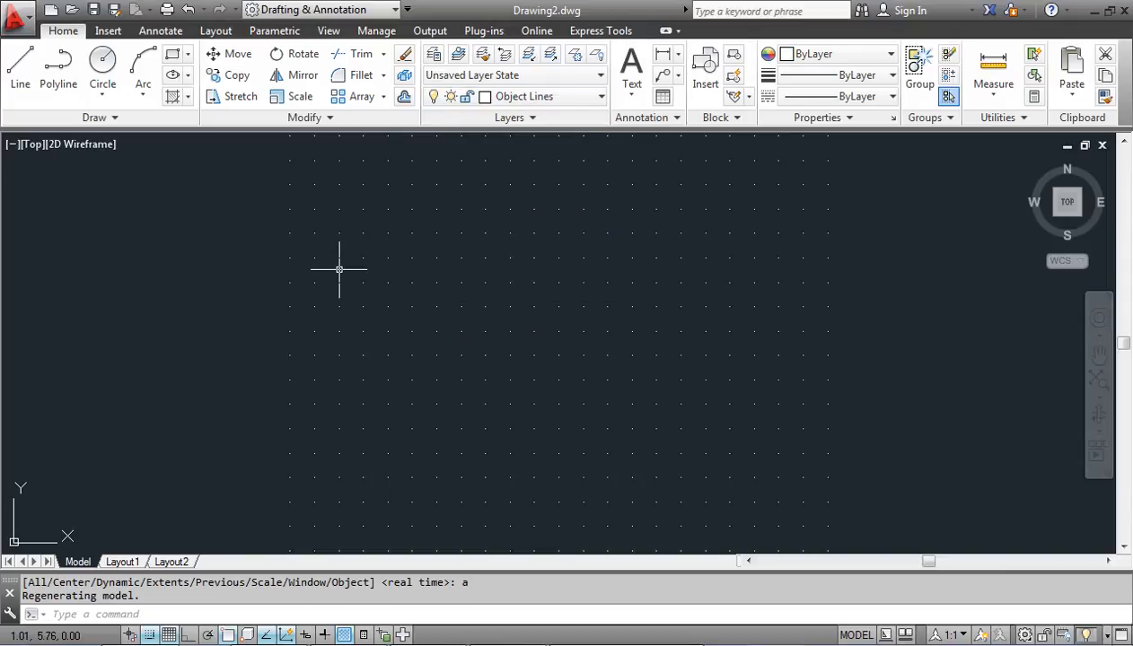
- Start saving the drawing as a Drawing Template and browse to My Documents\00SCHOOL\00MASTER SCHOOL DOCUMENTS\Drafting 11-12\CAD\Drafting
{"action": "left_click", "coordinate": [18, 18]}
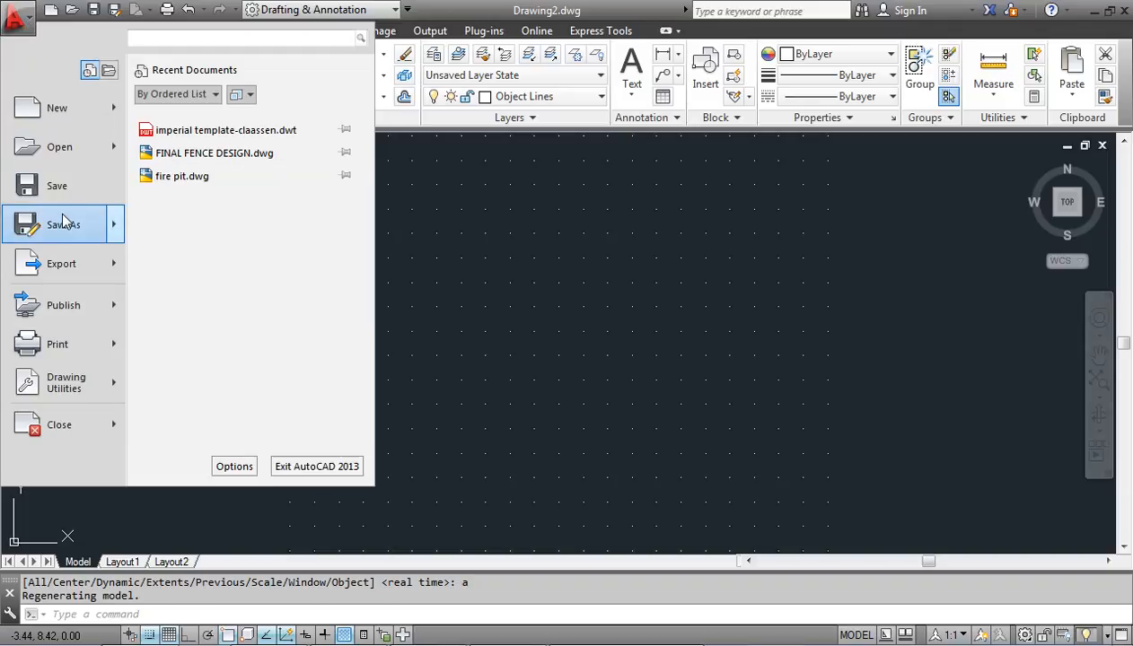
{"action": "mouse_move", "coordinate": [63, 223]}
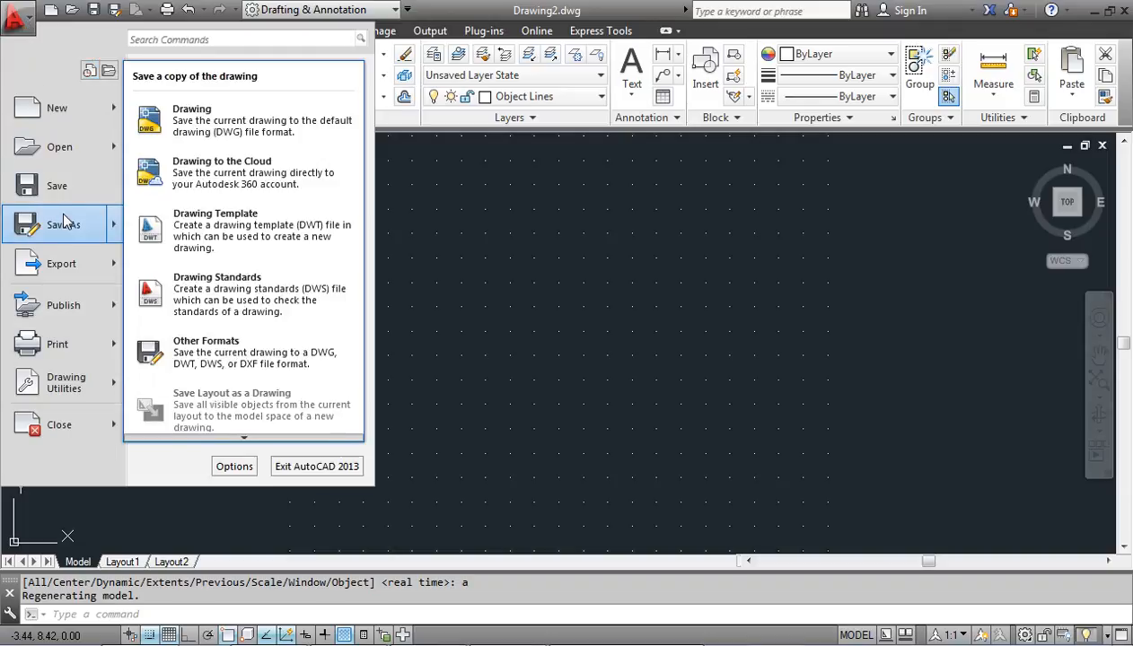
{"action": "left_click", "coordinate": [227, 227]}
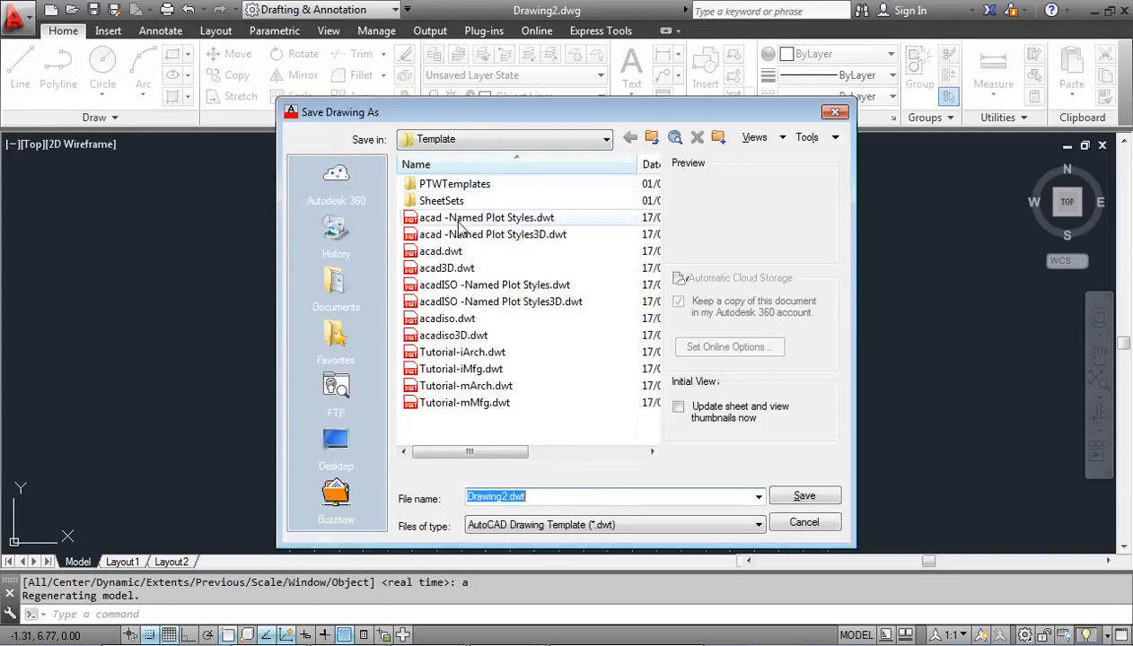
{"action": "left_click", "coordinate": [594, 141]}
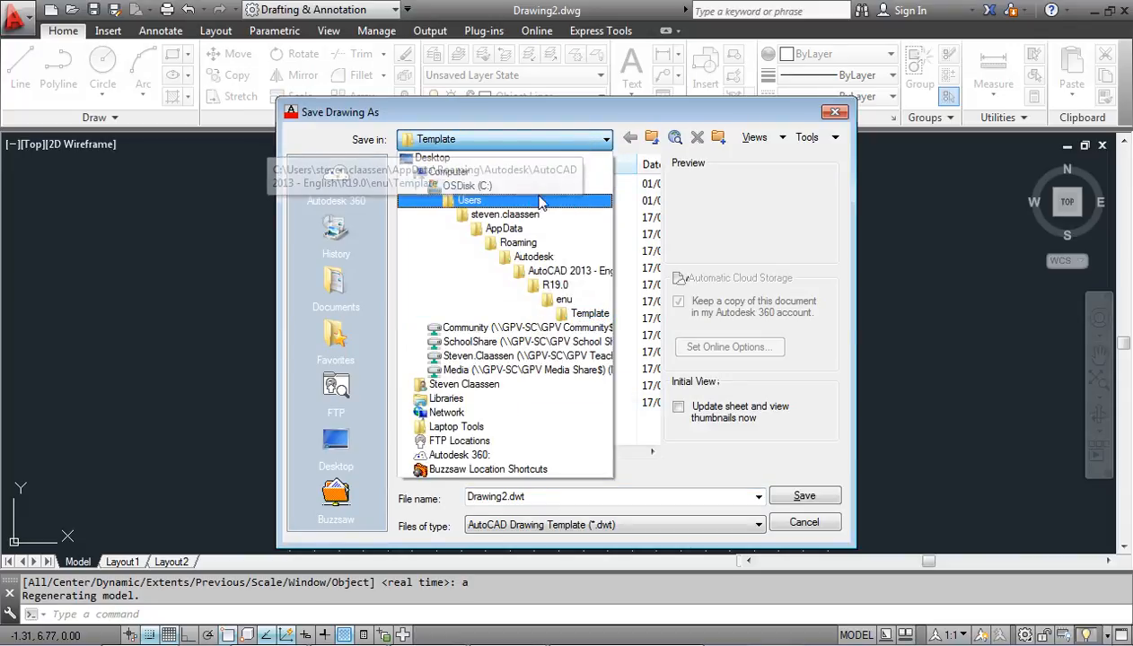
{"action": "left_click", "coordinate": [505, 215]}
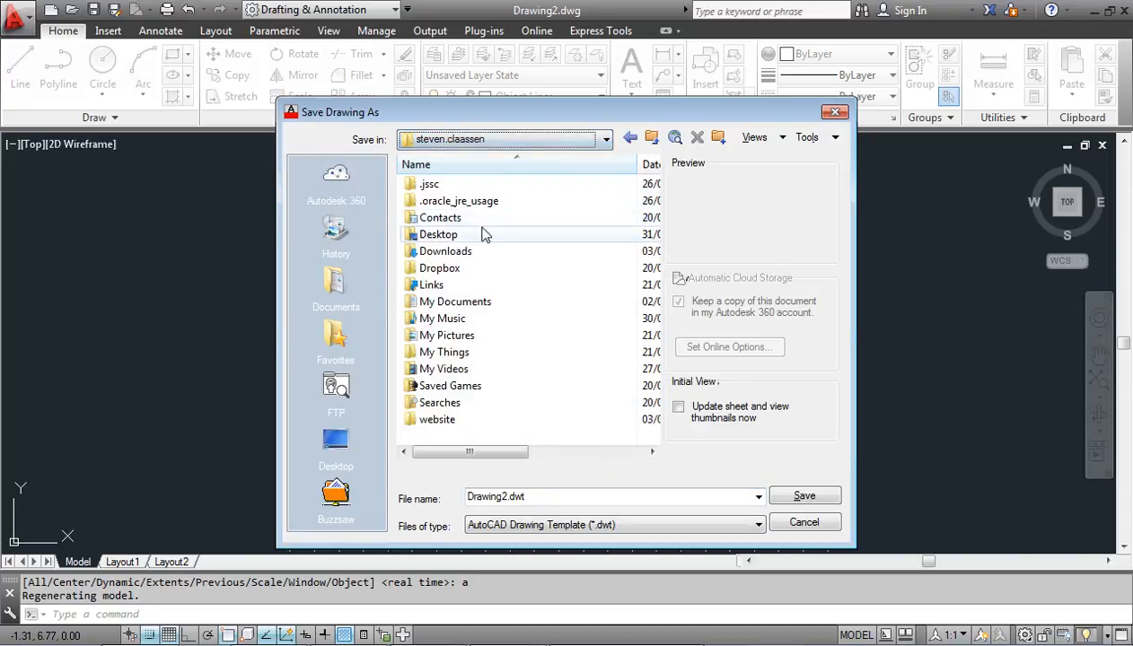
{"action": "double_click", "coordinate": [456, 302]}
{"action": "double_click", "coordinate": [422, 183]}
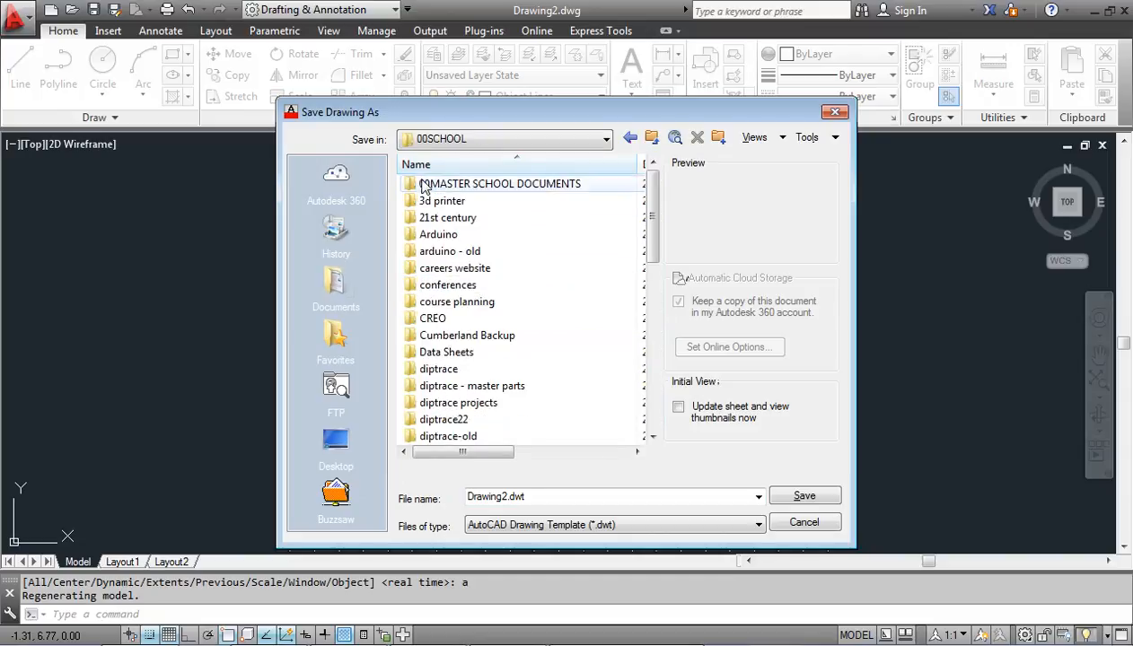
{"action": "double_click", "coordinate": [423, 183]}
{"action": "left_click", "coordinate": [445, 238]}
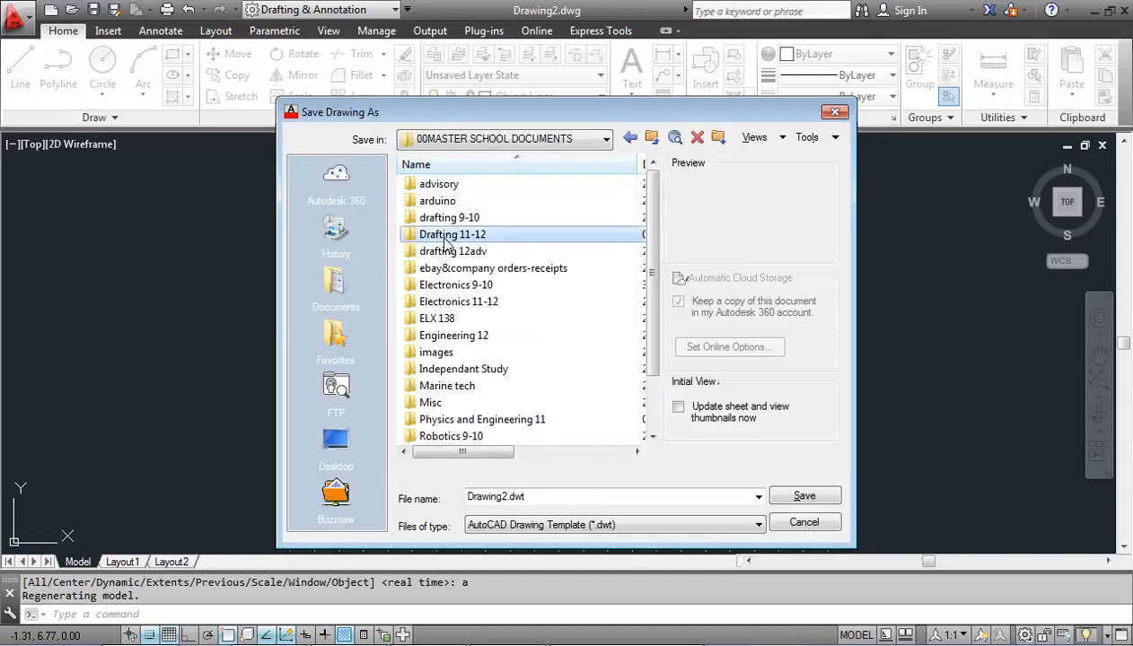
{"action": "double_click", "coordinate": [444, 236]}
{"action": "double_click", "coordinate": [438, 199]}
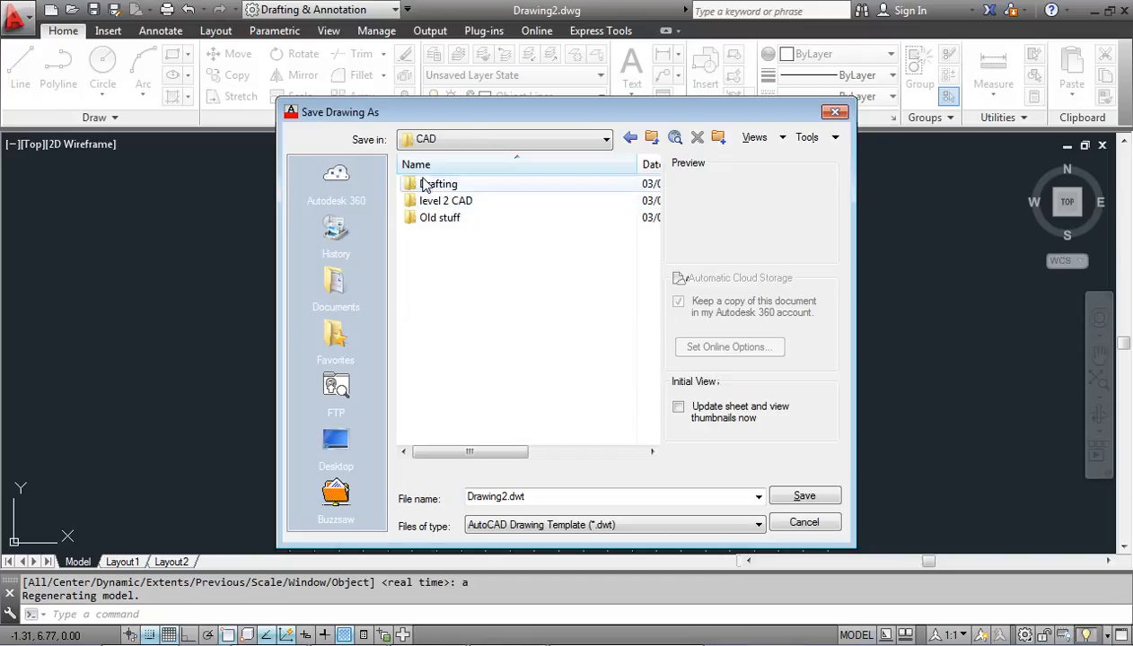
{"action": "double_click", "coordinate": [425, 185]}
- Save over the existing imperial template .dwt file, accepting English measurement and all layers saved as unreconciled
{"action": "left_click", "coordinate": [449, 184]}
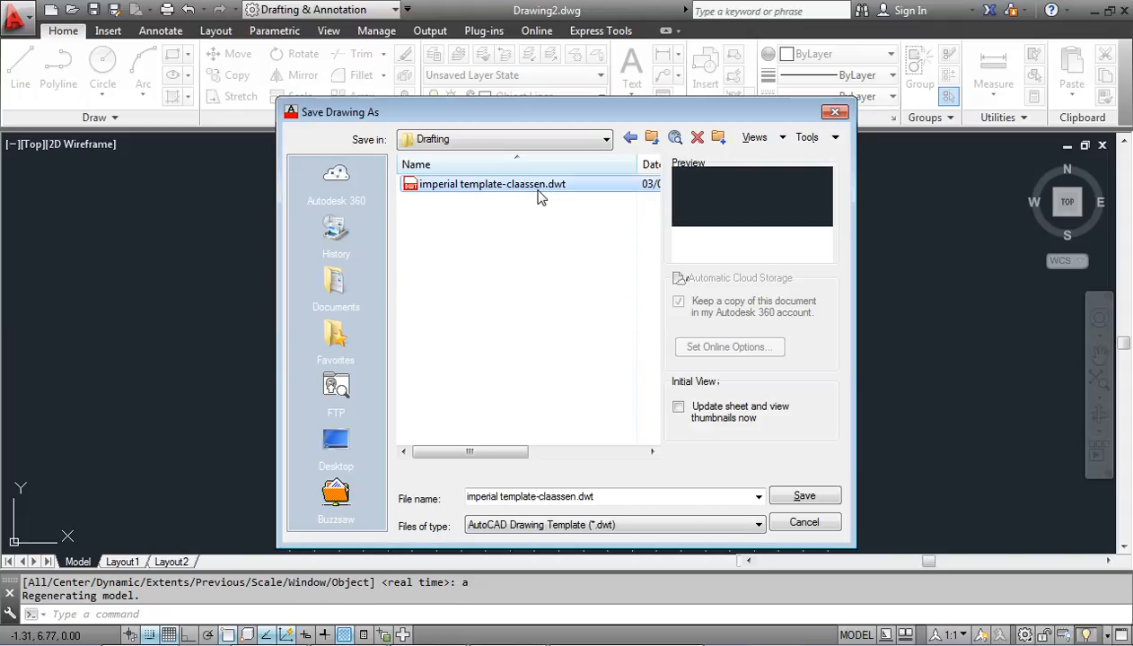
{"action": "left_click", "coordinate": [798, 498]}
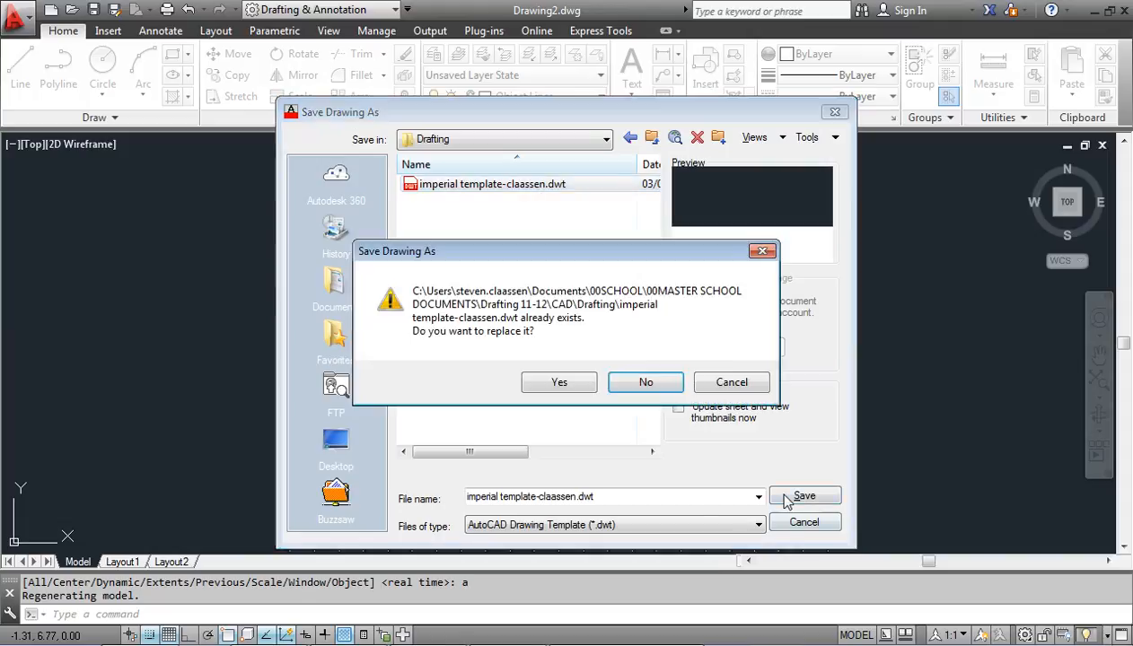
{"action": "left_click", "coordinate": [547, 389]}
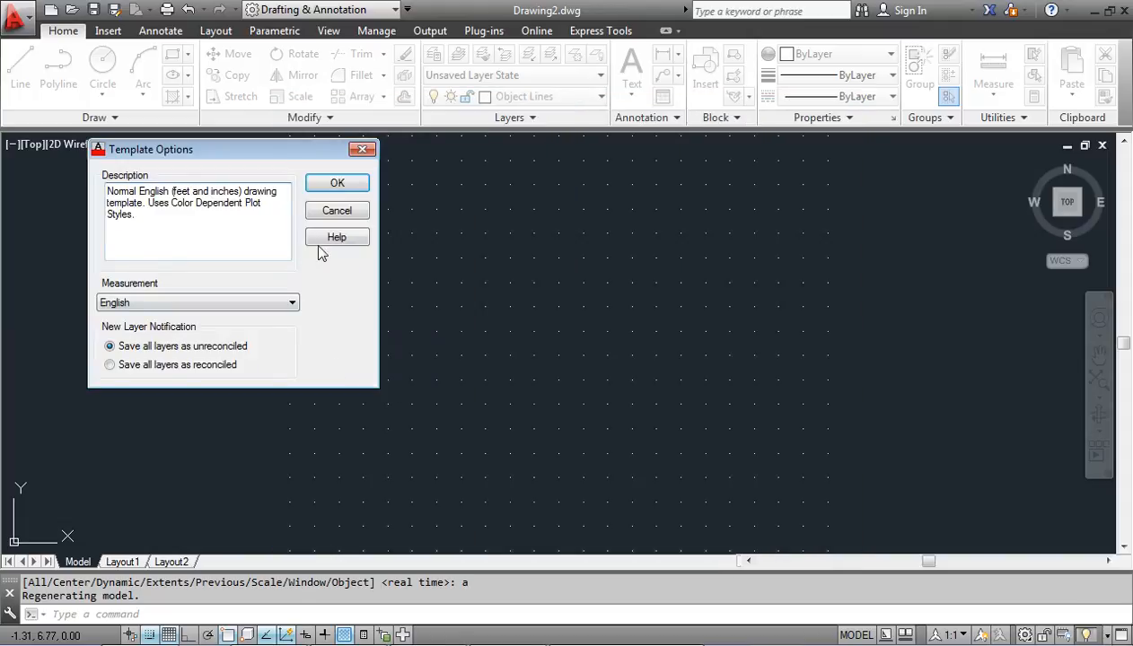
{"action": "left_click", "coordinate": [332, 184]}
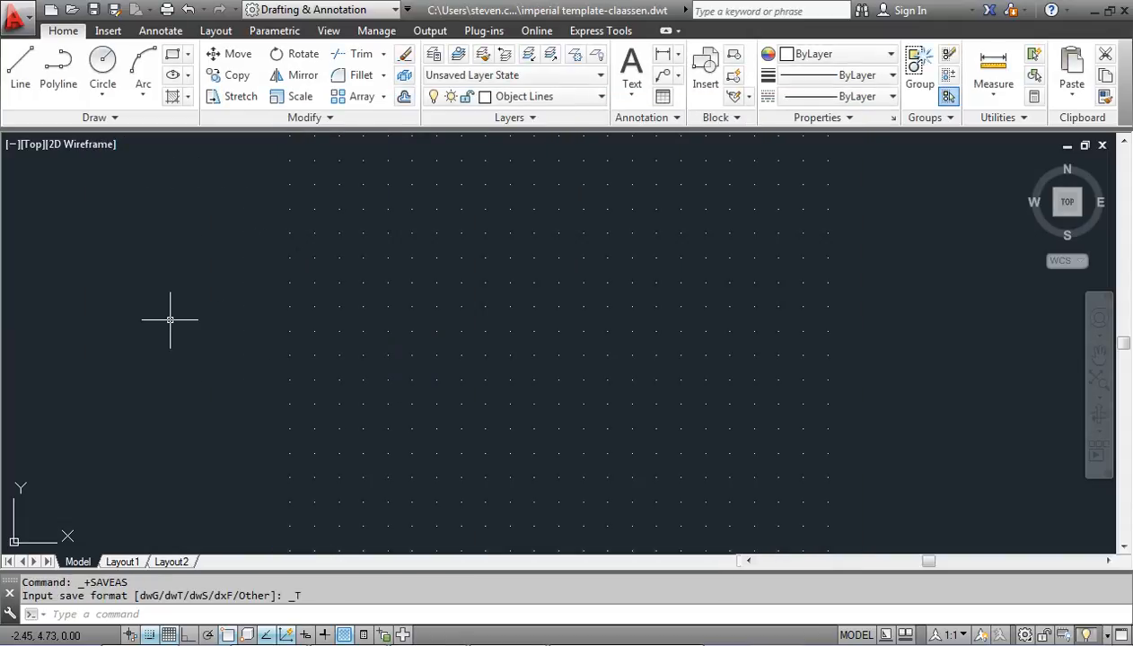